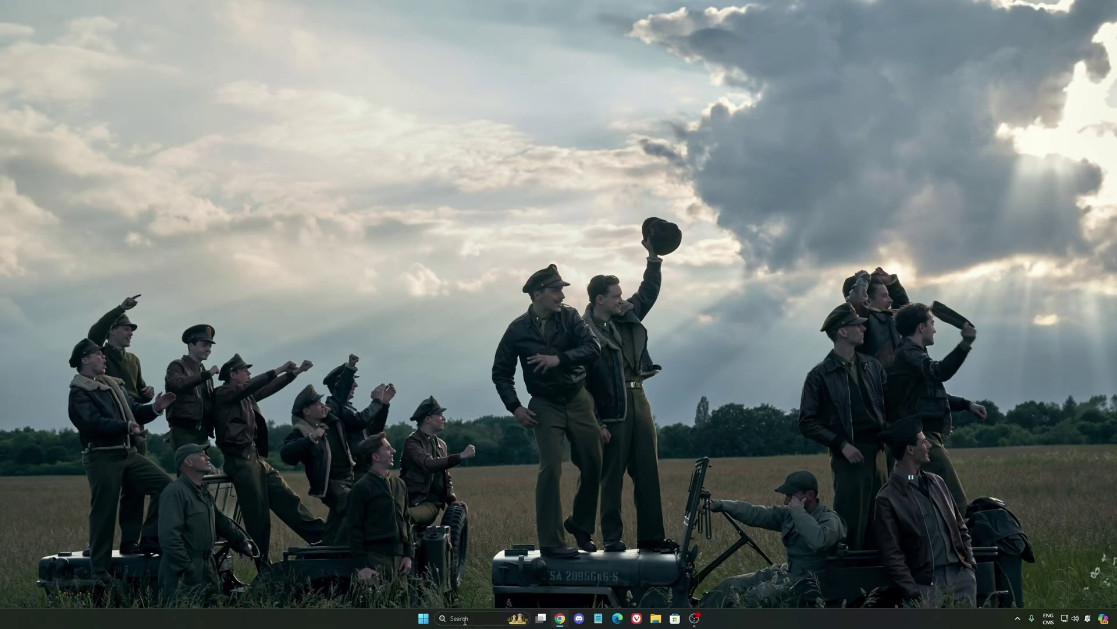
Open Windows Settings and go to the Gaming section.
click(464, 620)
text(seti)
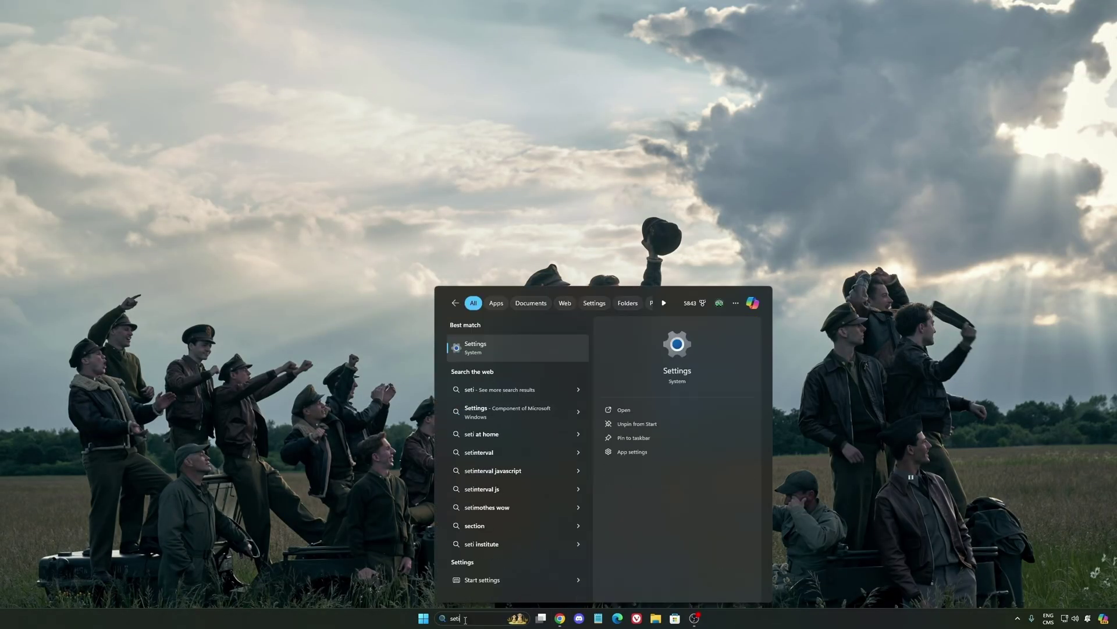
key(Return)
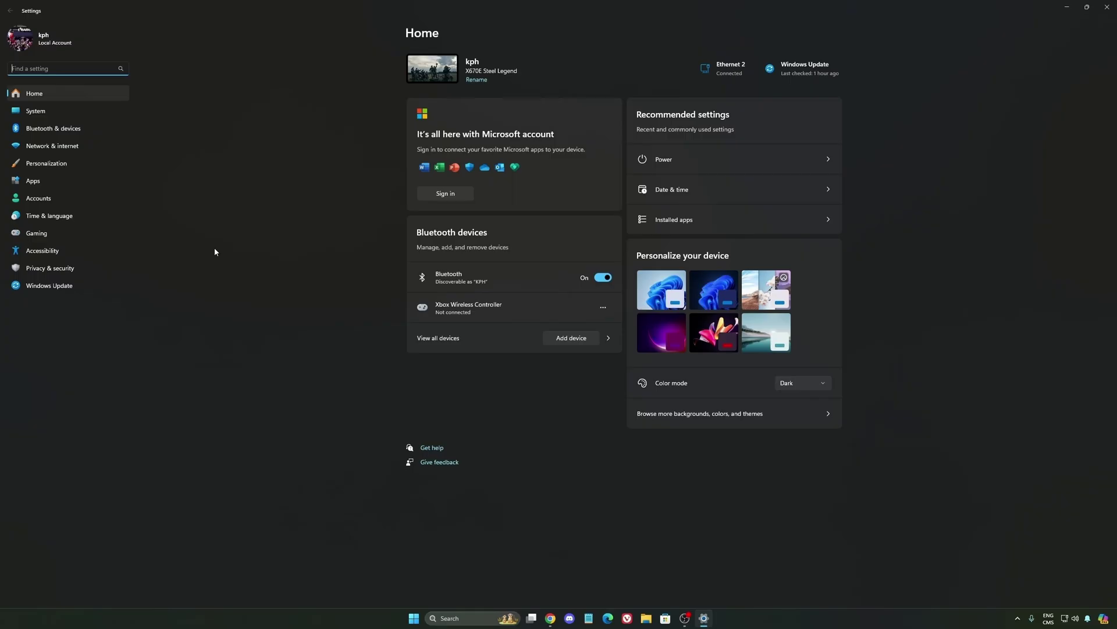
click(39, 234)
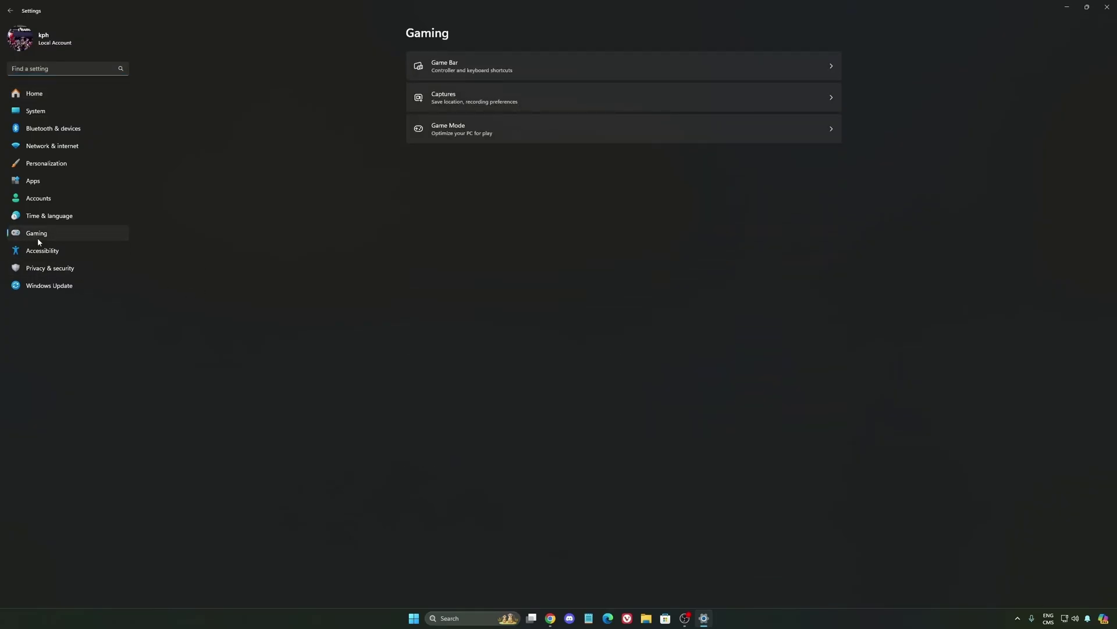
Check the Game Bar settings, then the default graphics settings for GPU scheduling, windowed games and Auto HDR.
click(483, 63)
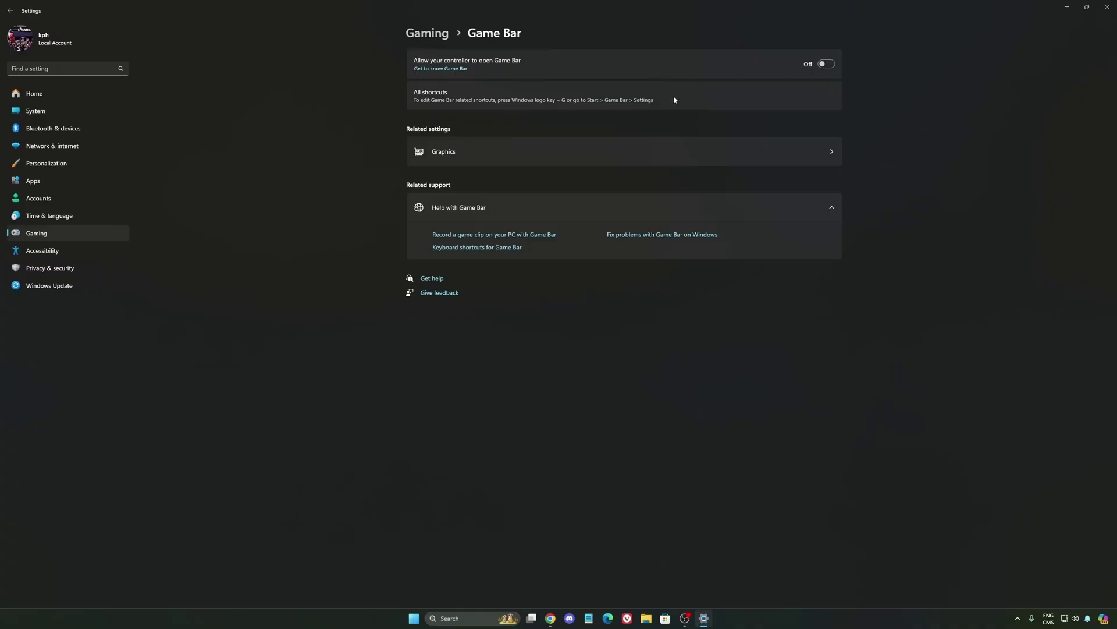
click(523, 156)
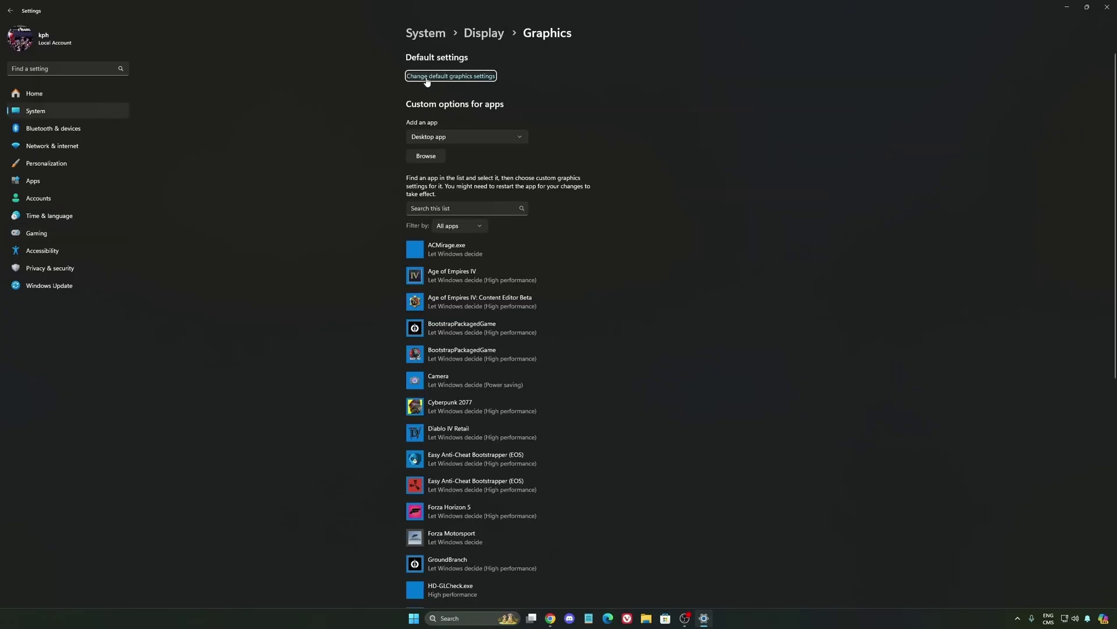
click(426, 79)
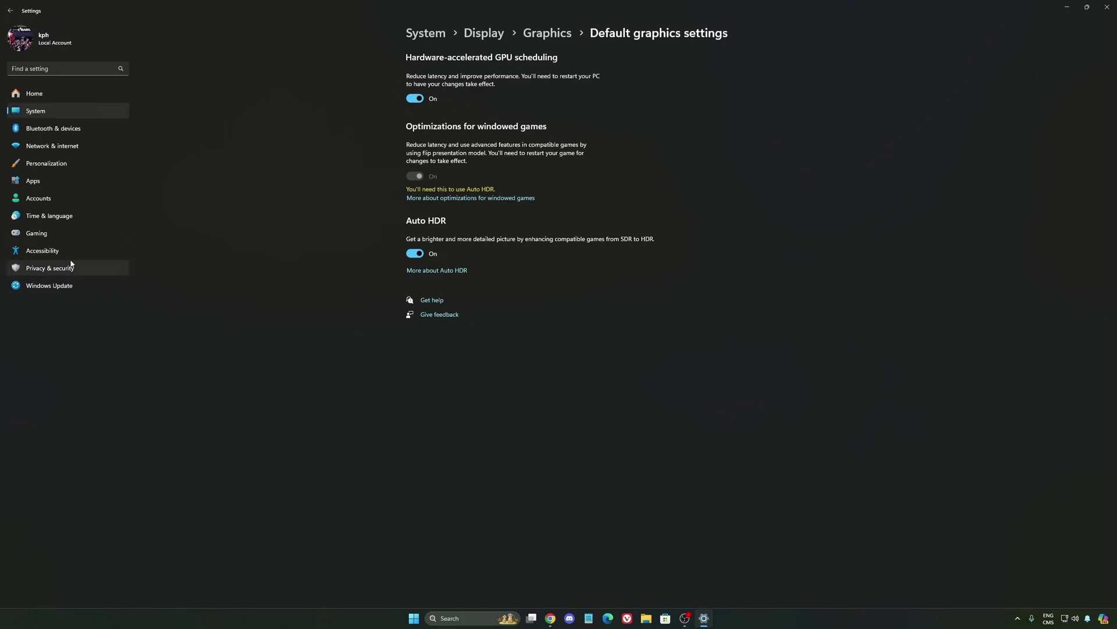
Check the Gaming section's Captures recording preferences and its Game Mode setting.
click(57, 232)
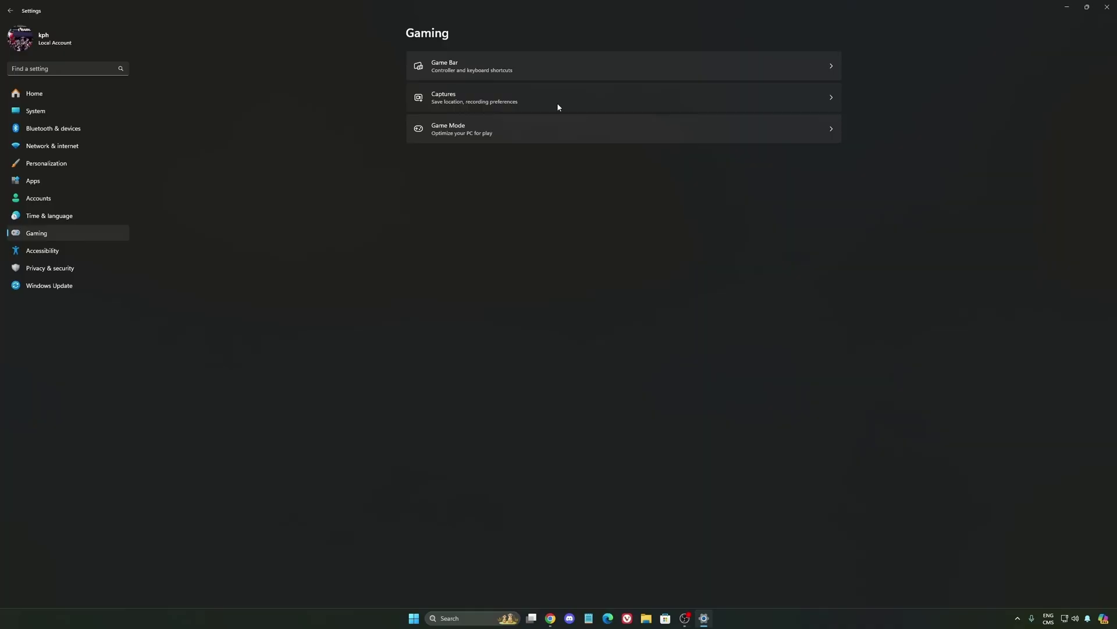
click(557, 103)
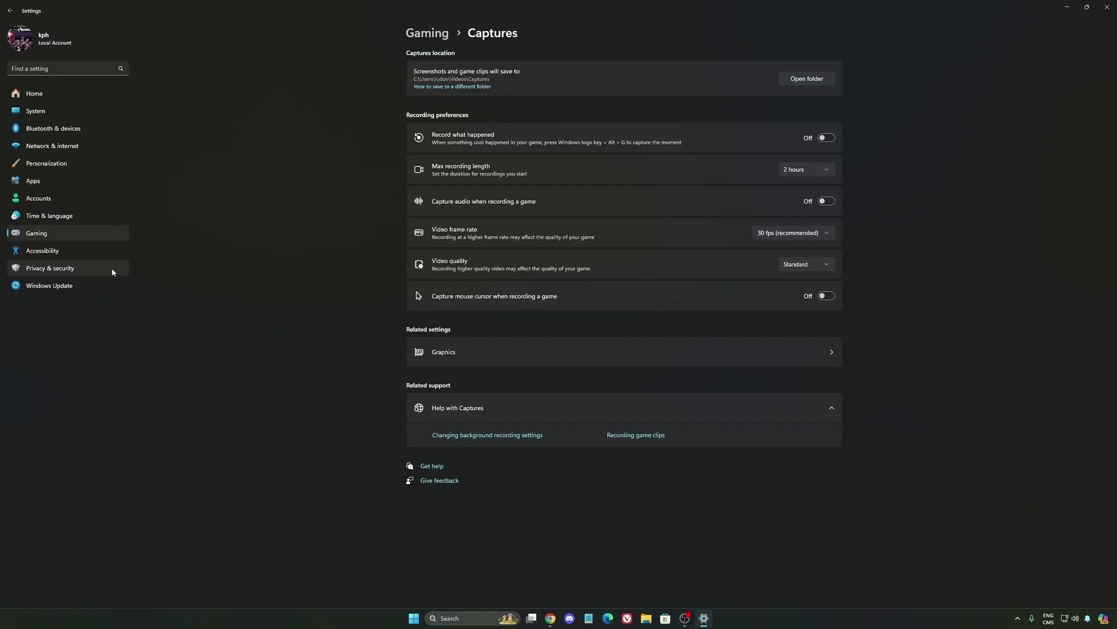
click(105, 232)
click(516, 128)
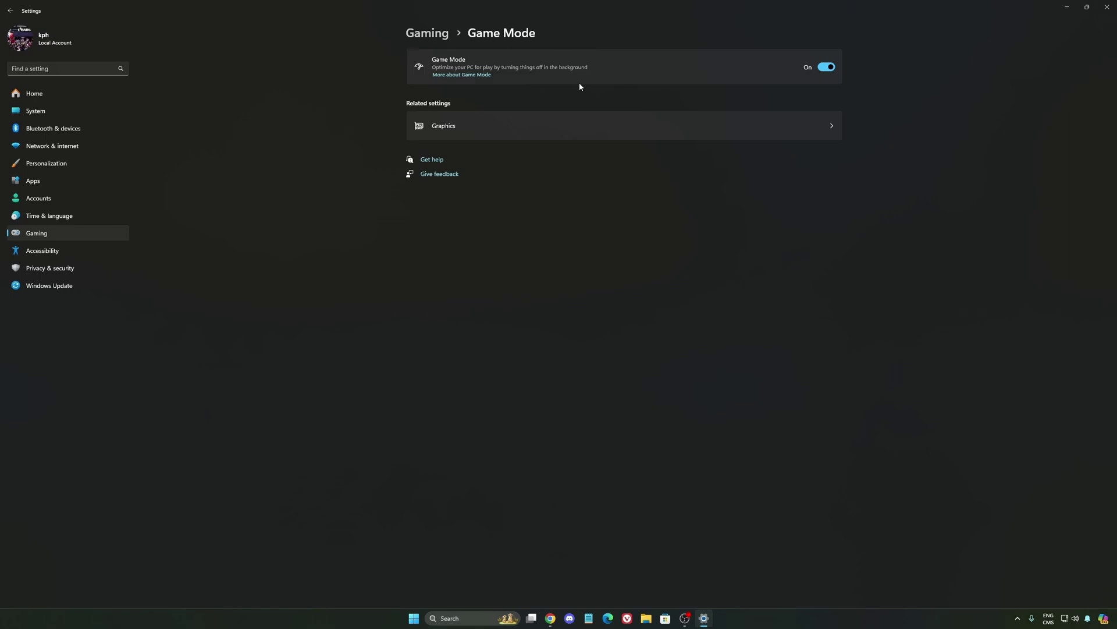
Review the power mode options in the system's Power settings and keep Balanced selected.
click(44, 111)
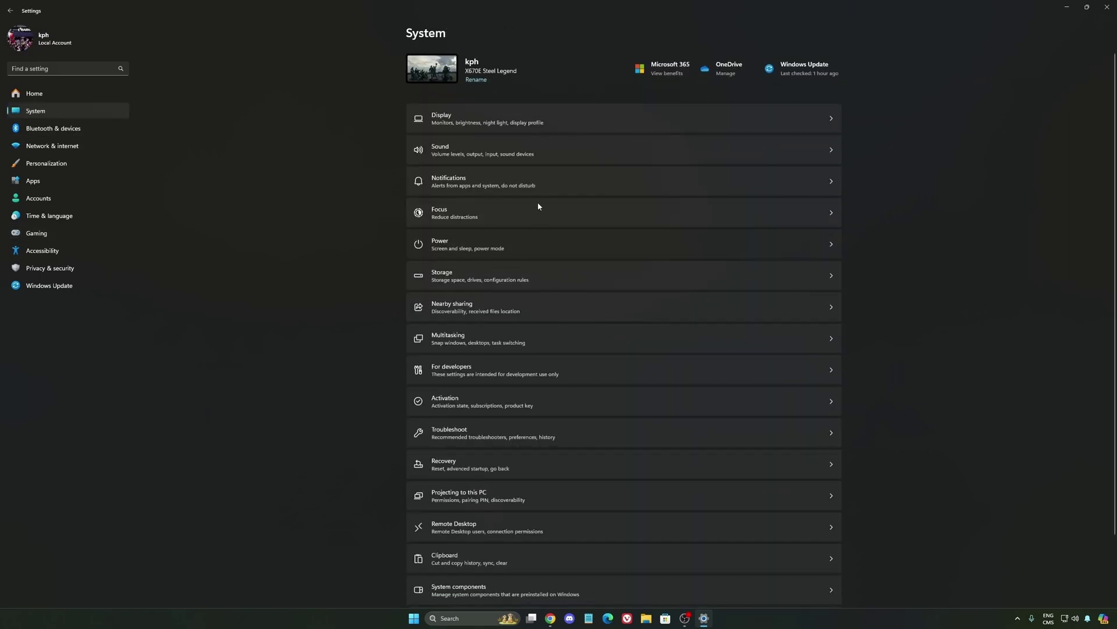
click(539, 244)
click(822, 163)
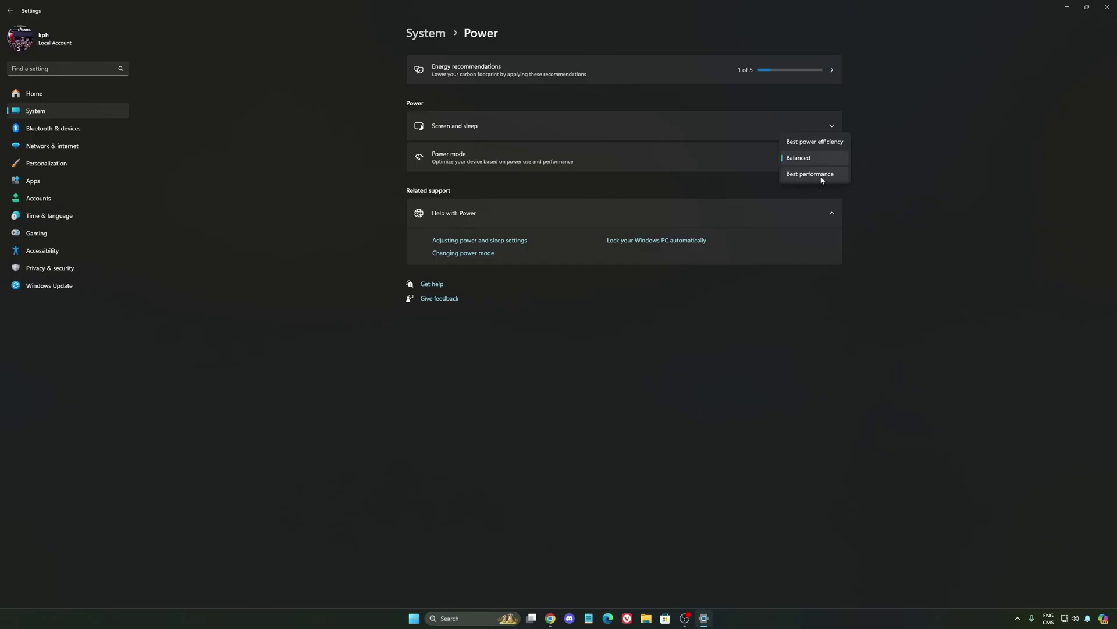
click(797, 158)
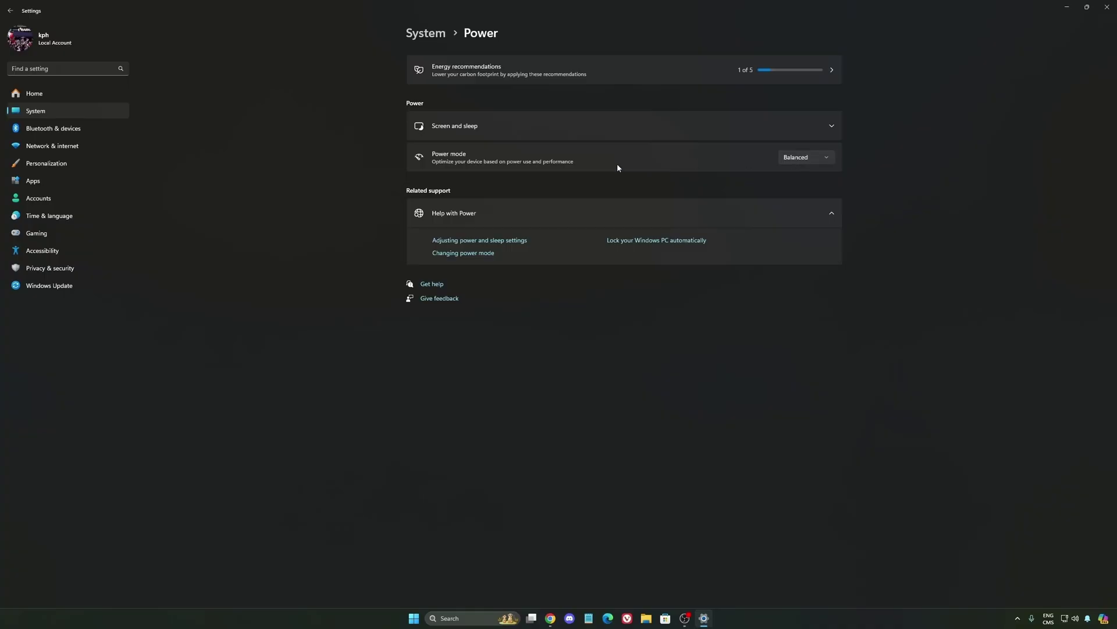
click(797, 161)
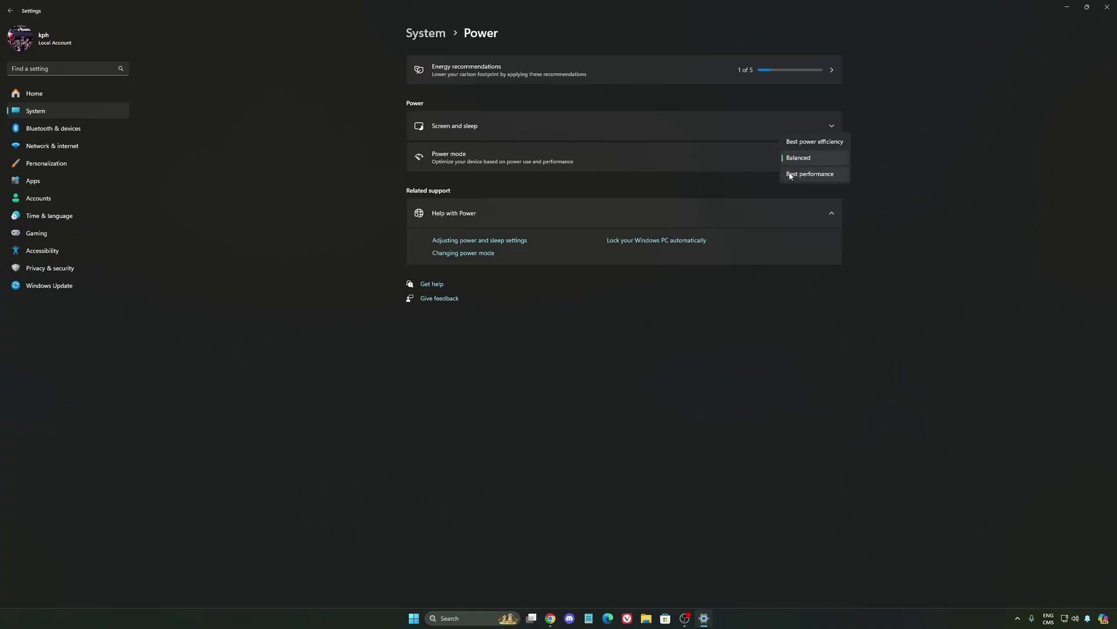
click(912, 180)
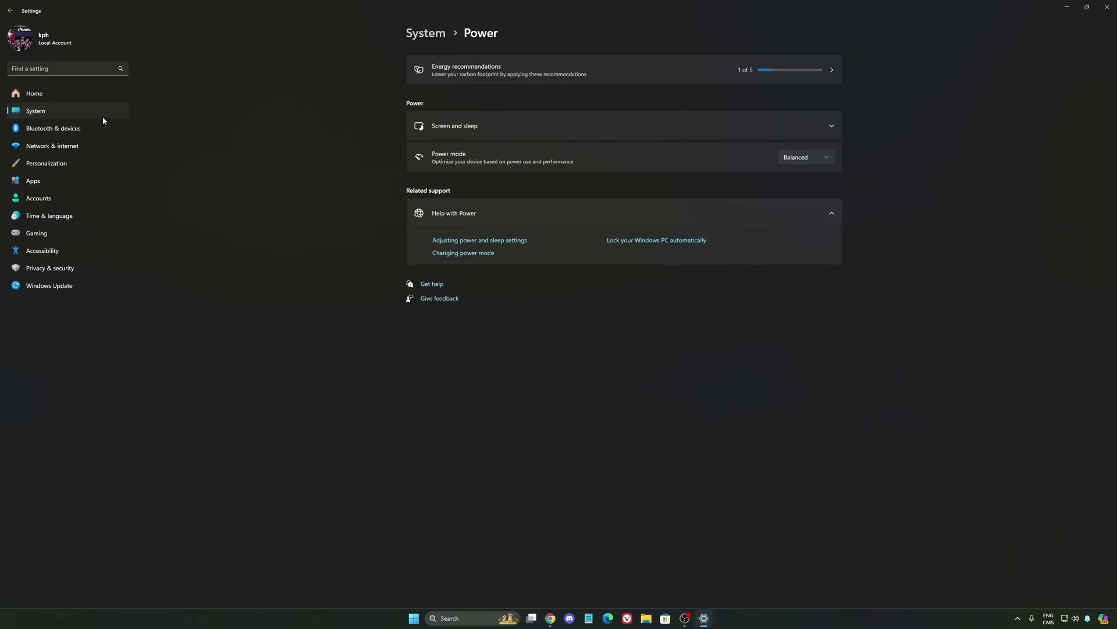
Return to the Settings home page and open Windows Update.
click(61, 95)
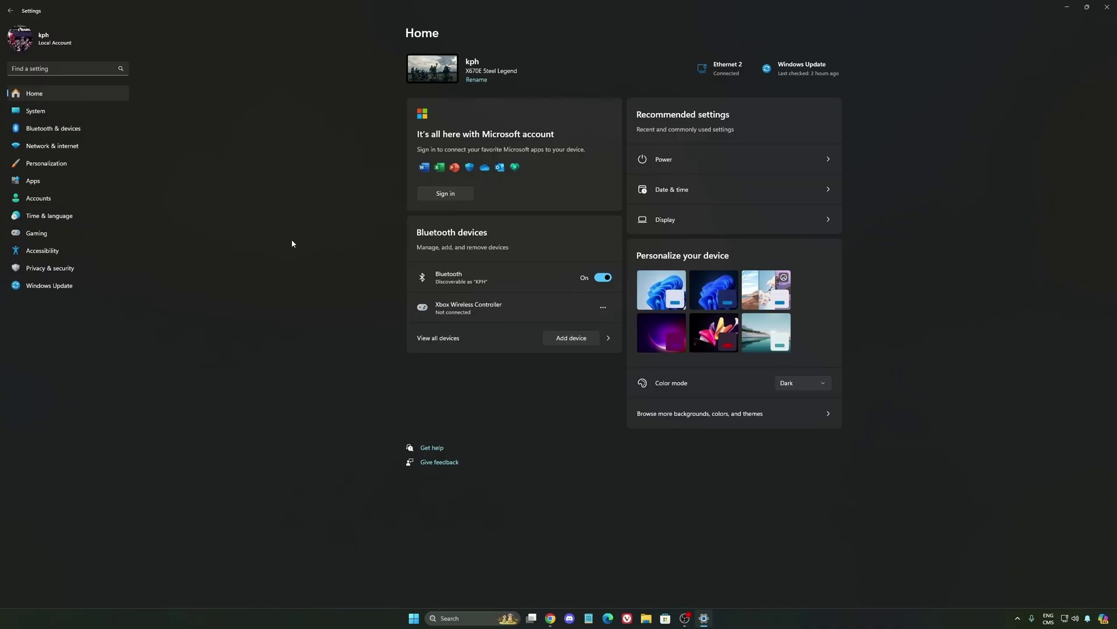
click(81, 287)
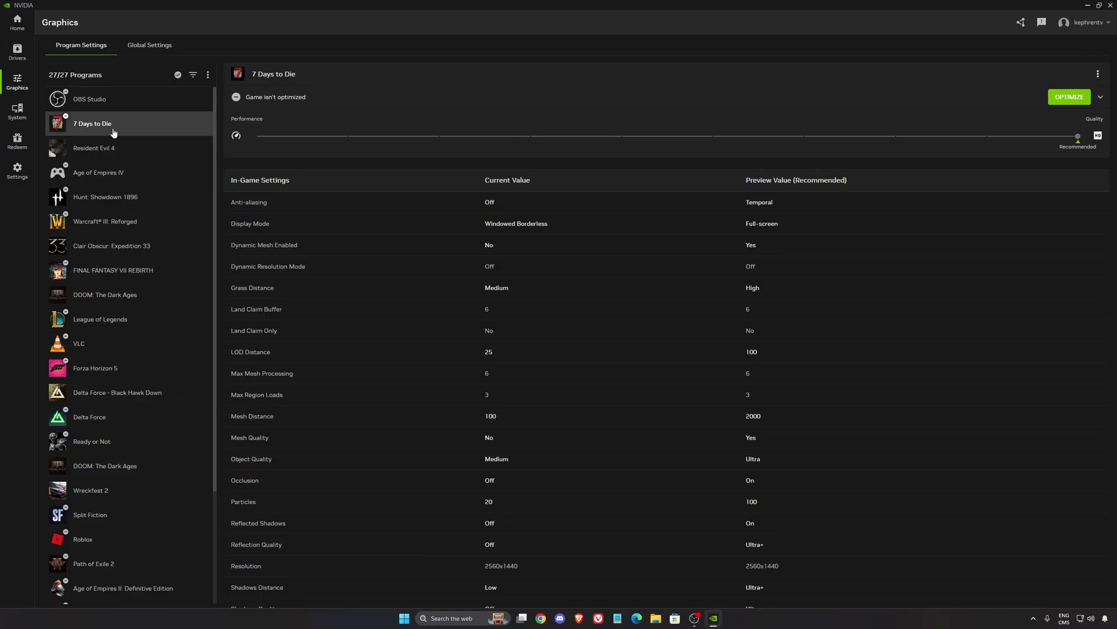
Review the in-game and driver settings for 7 Days to Die in the NVIDIA app.
scroll(436, 291, down, 10)
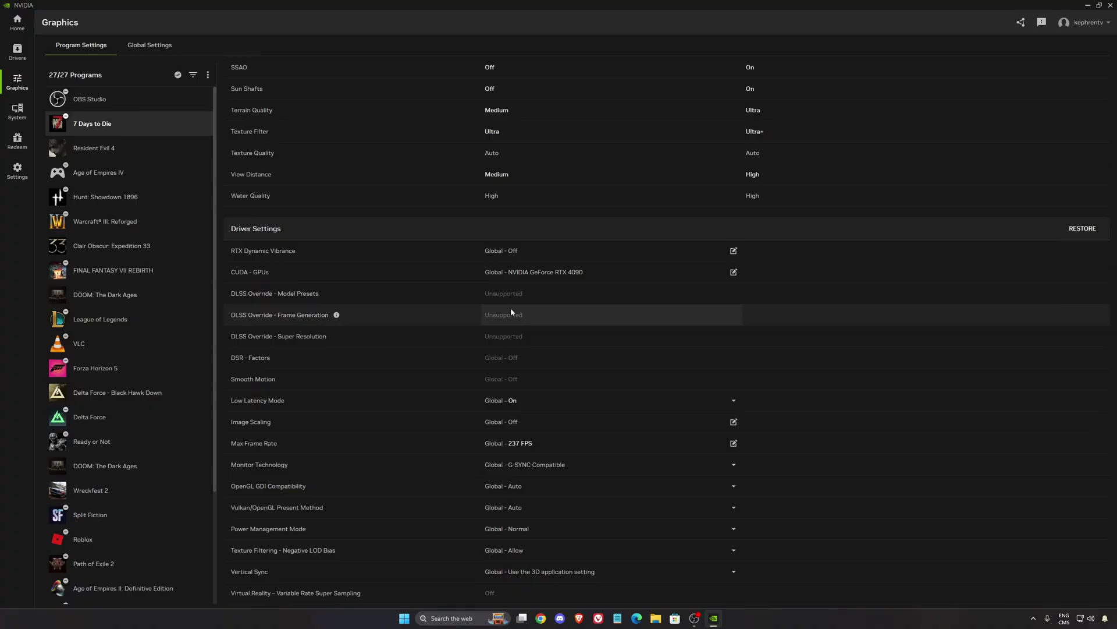
scroll(454, 334, up, 10)
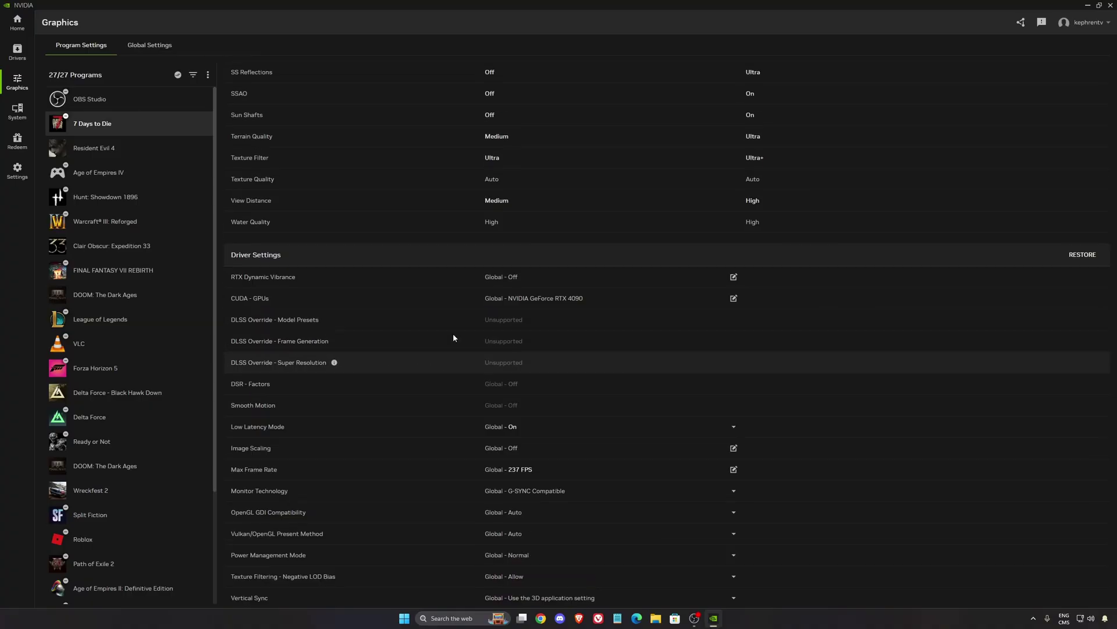
Set the Shader Cache Size to 100 GB in the global graphics driver settings.
click(167, 49)
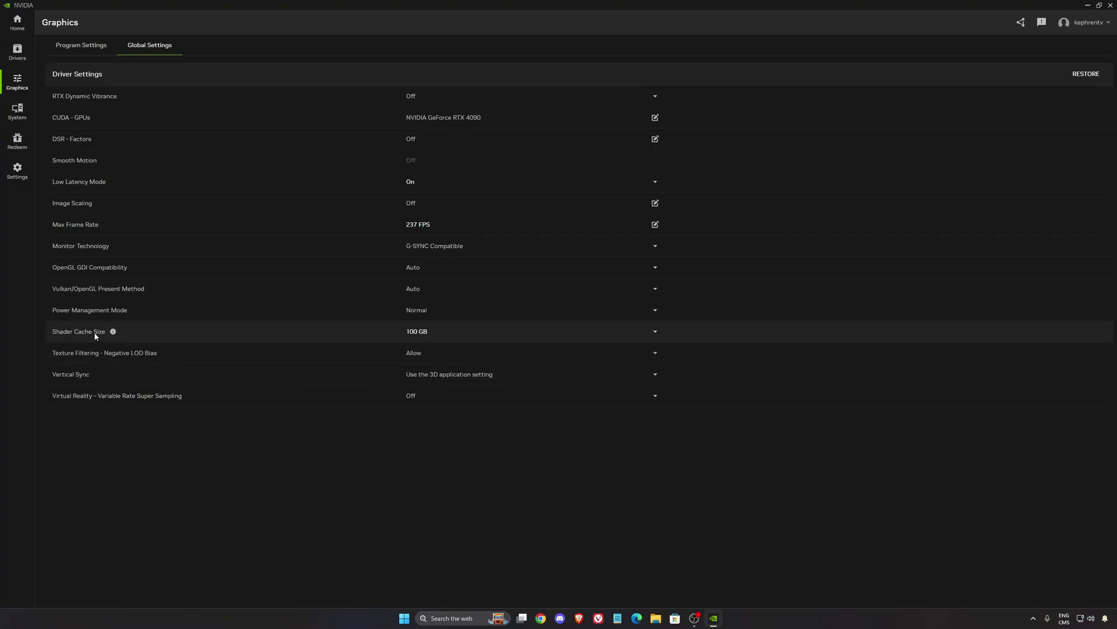
click(426, 334)
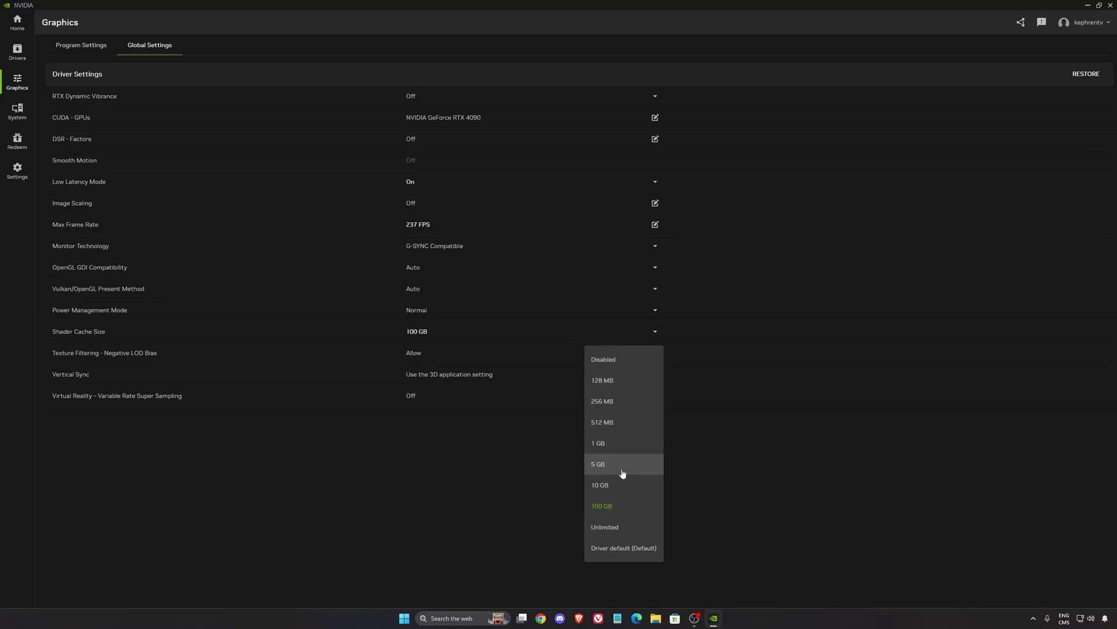
click(593, 511)
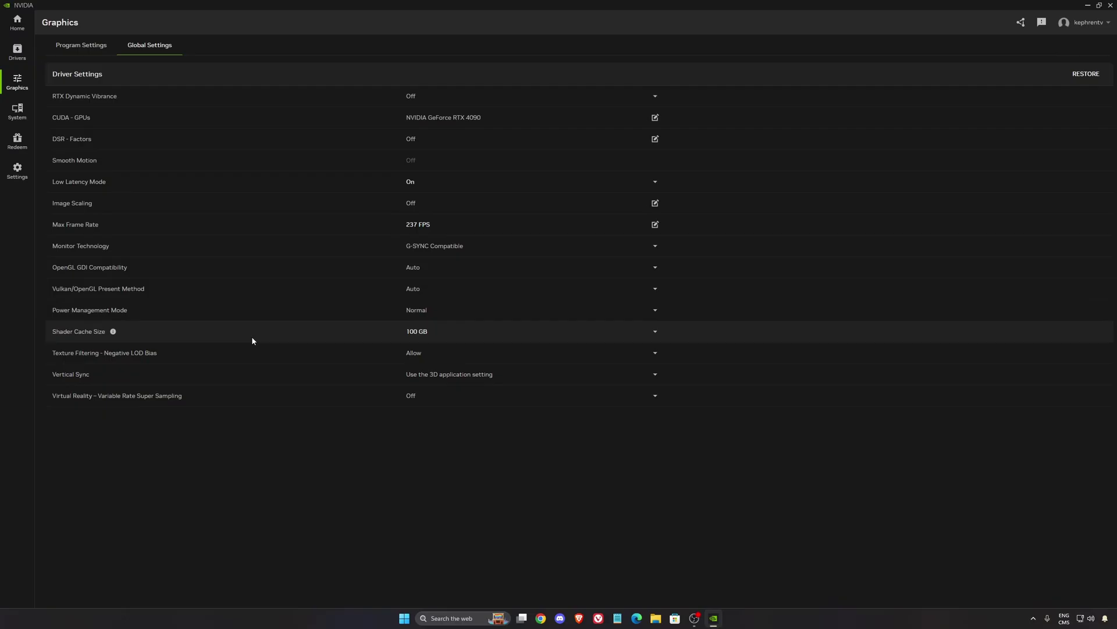
Check the global G-SYNC options for the displays and leave the dialog without applying changes.
click(17, 140)
click(17, 111)
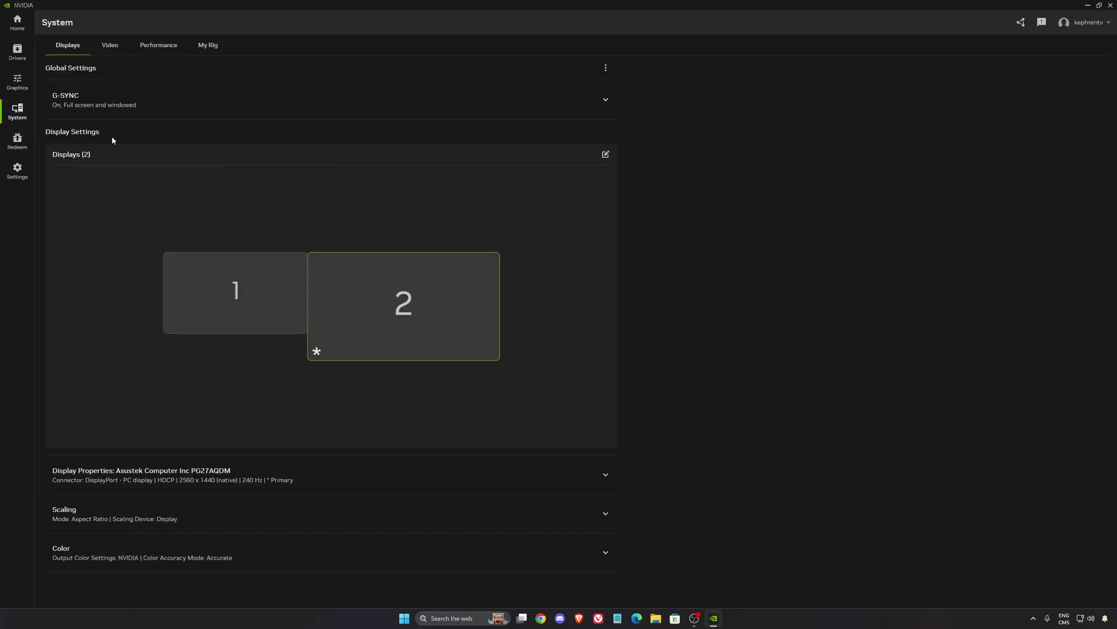
click(167, 95)
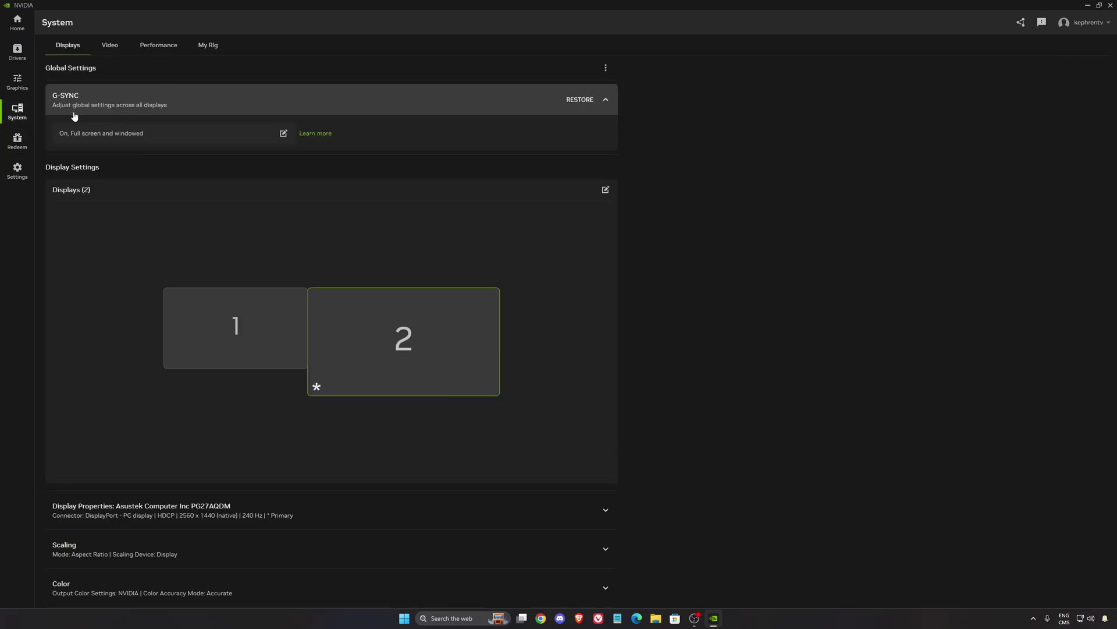
click(71, 137)
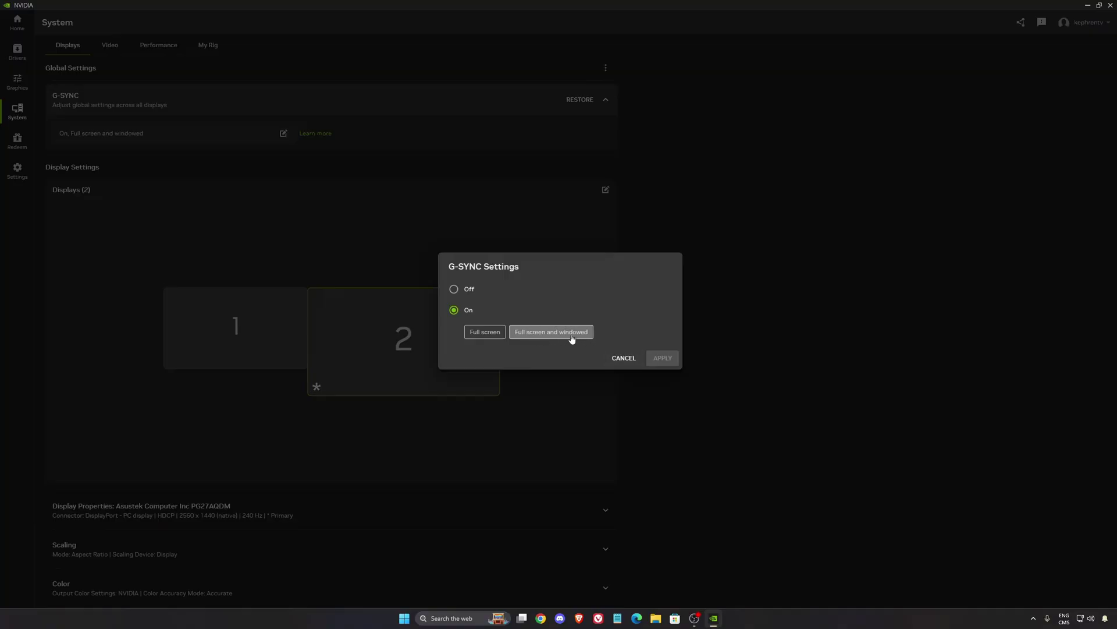
click(624, 358)
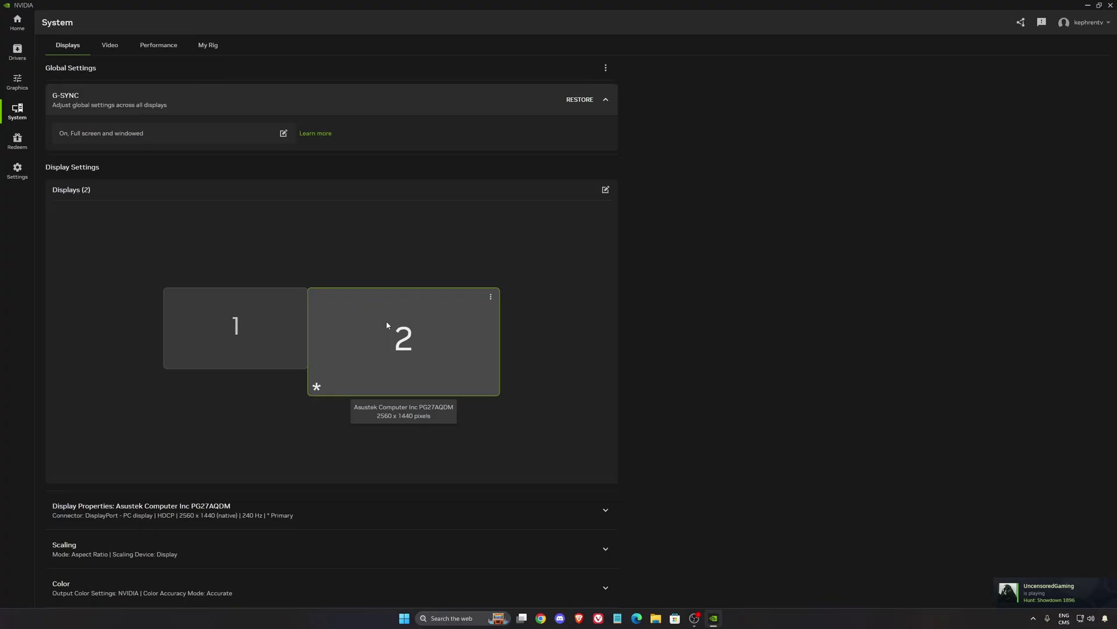
Check the resolution and the available refresh rates in the display properties of the PG27AQDM monitor.
scroll(448, 424, down, 1)
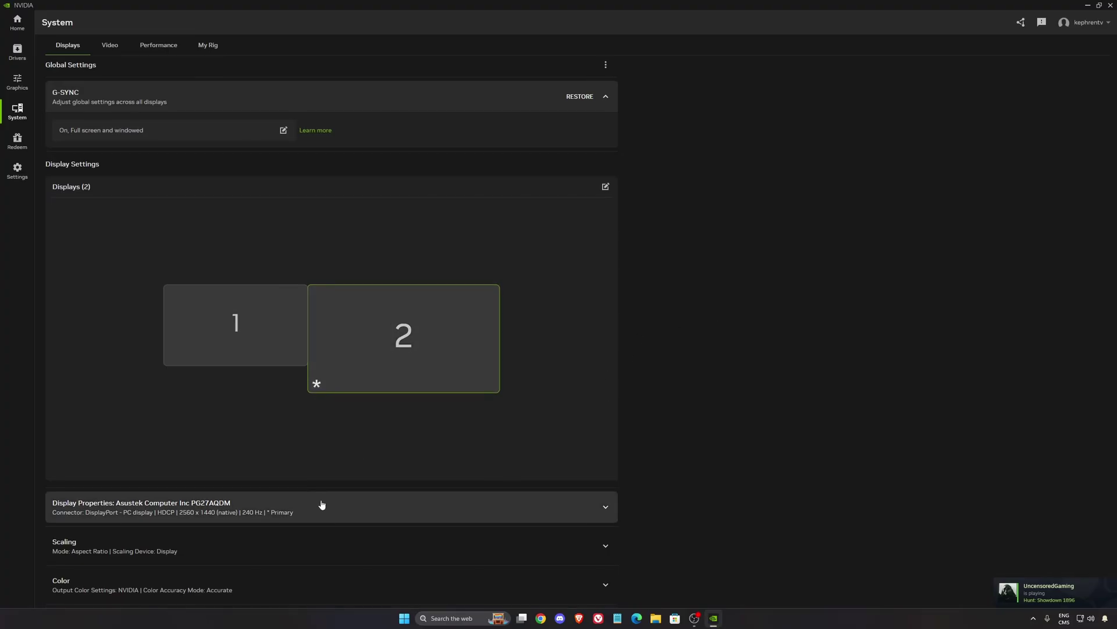
click(391, 501)
scroll(350, 459, down, 3)
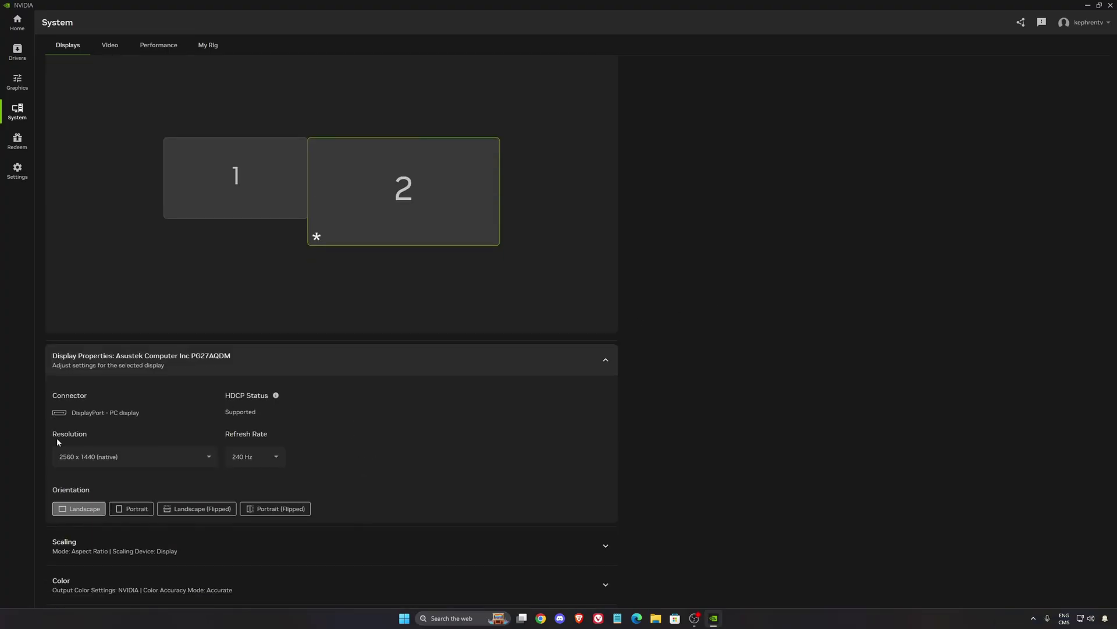
click(274, 452)
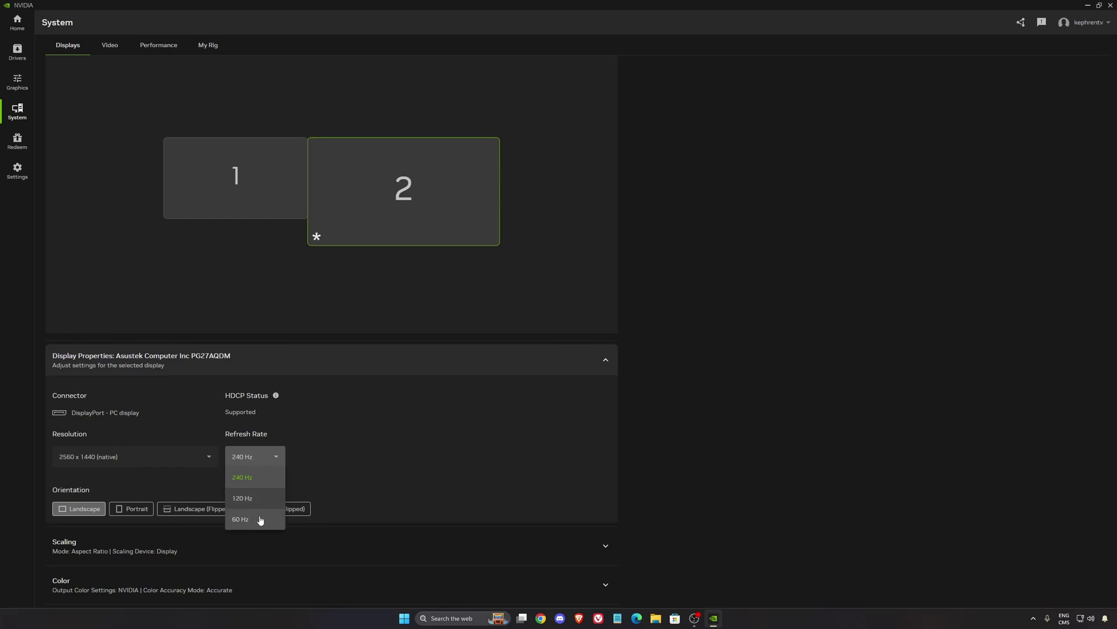
click(667, 458)
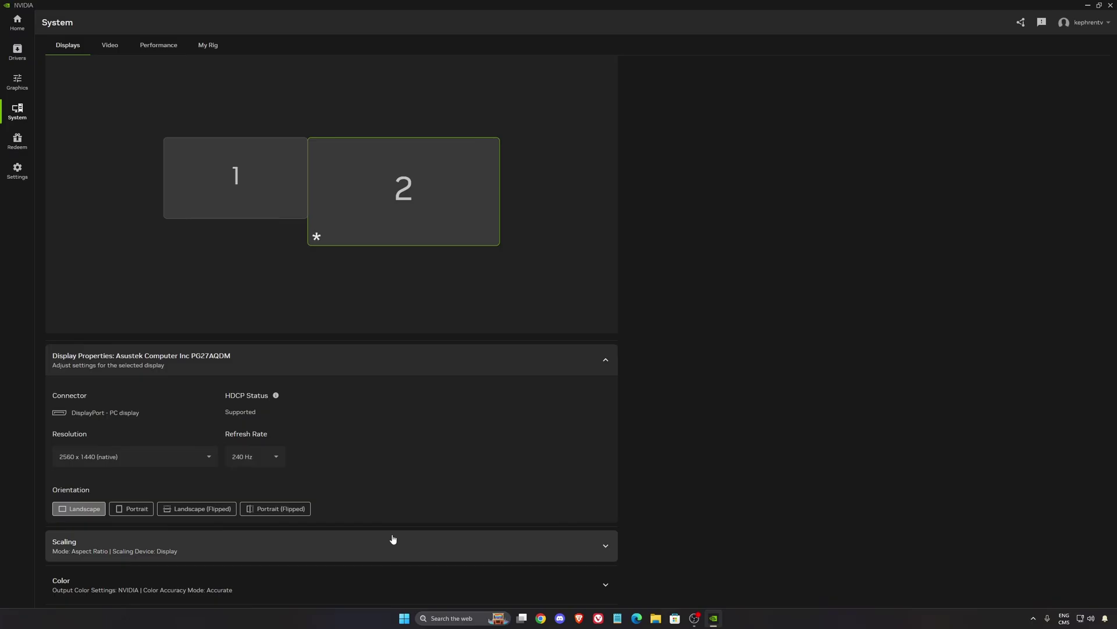
Review the selected display's color settings, including the available output color depths and the brightness, contrast, gamma and vibrance adjustments.
click(243, 588)
scroll(399, 534, down, 4)
scroll(399, 534, down, 2)
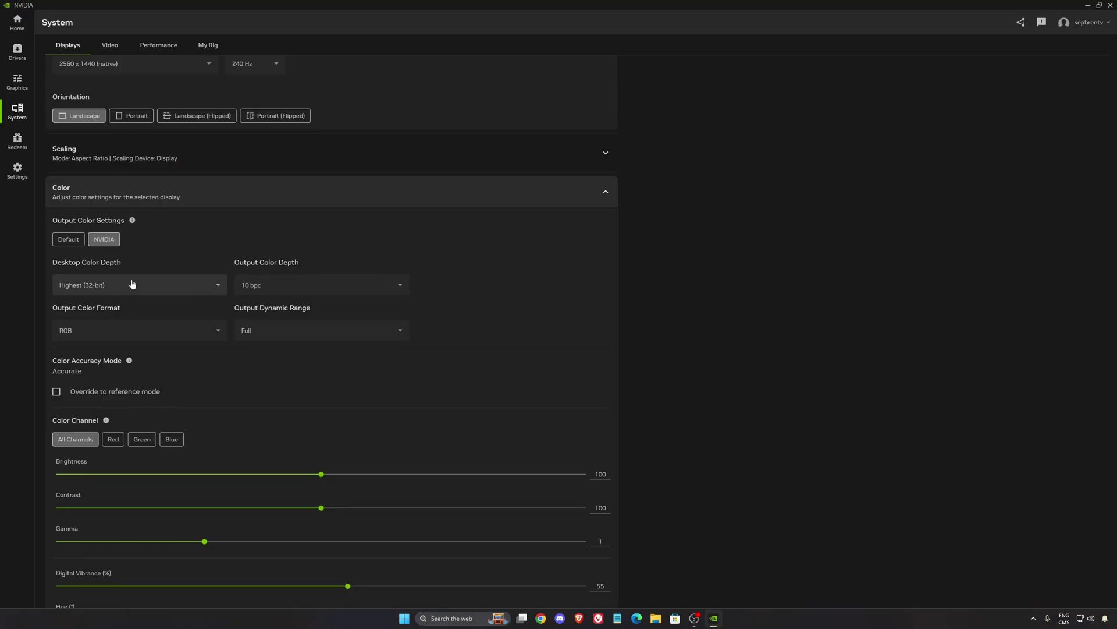
click(316, 289)
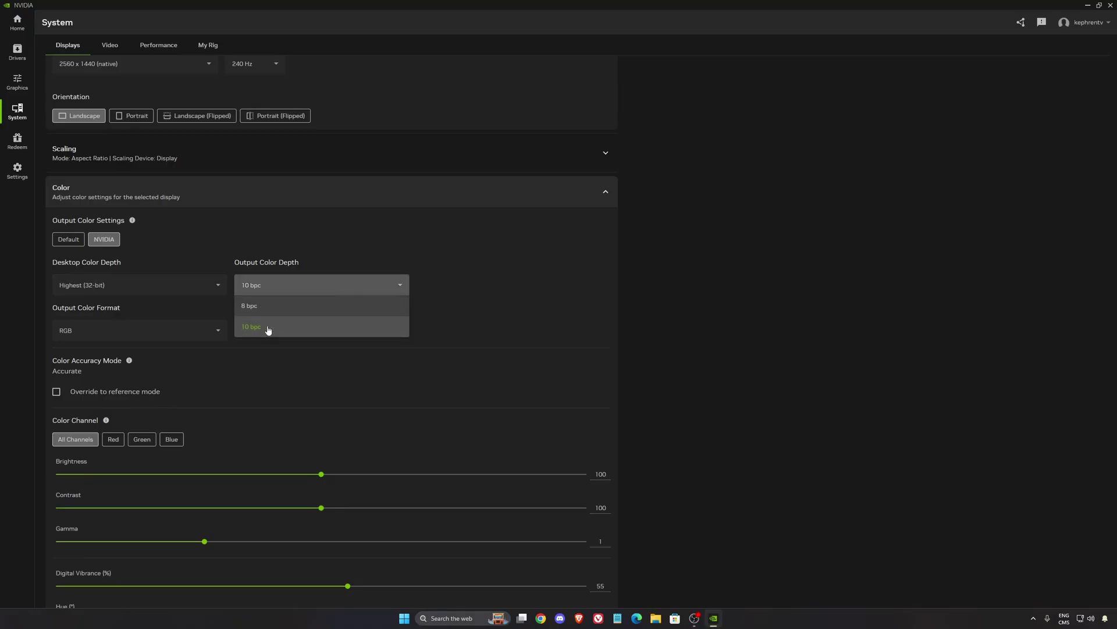
click(488, 316)
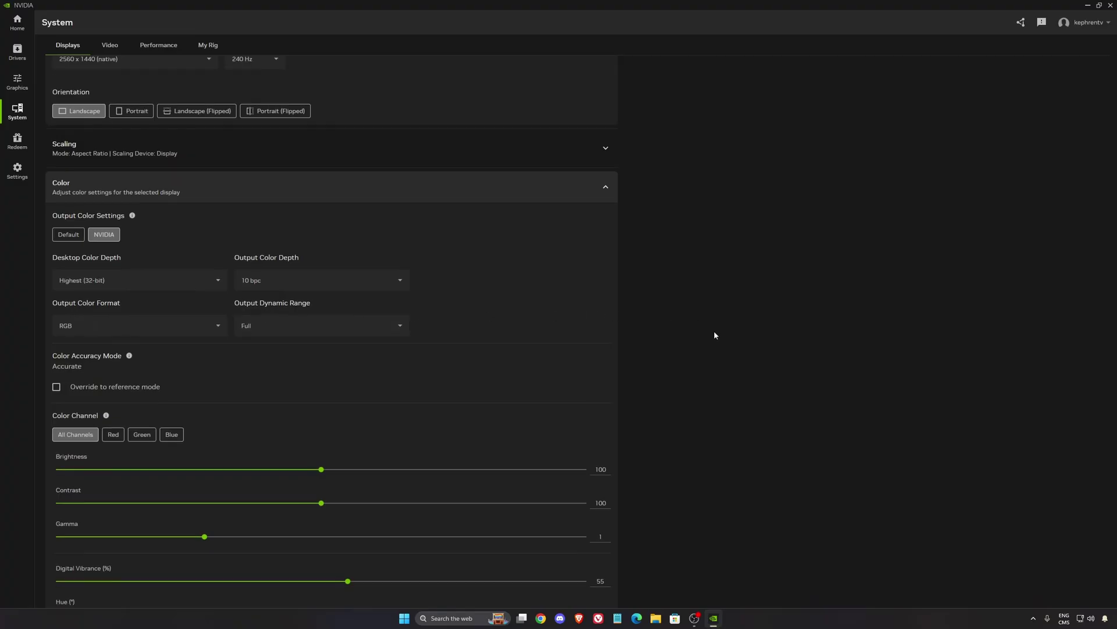
scroll(696, 358, down, 1)
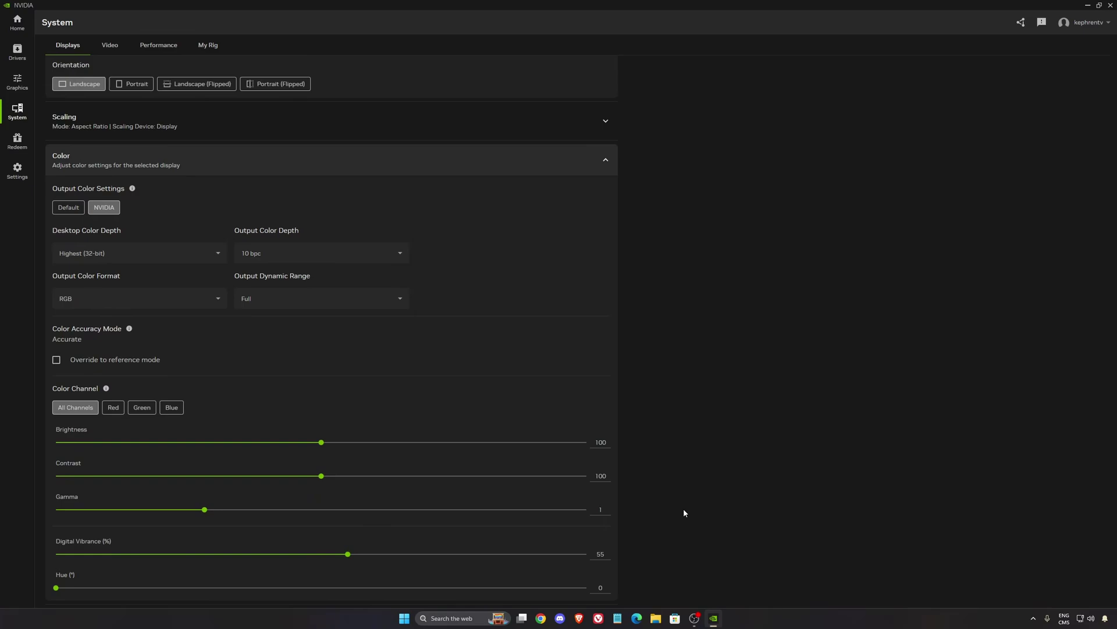
scroll(684, 512, up, 5)
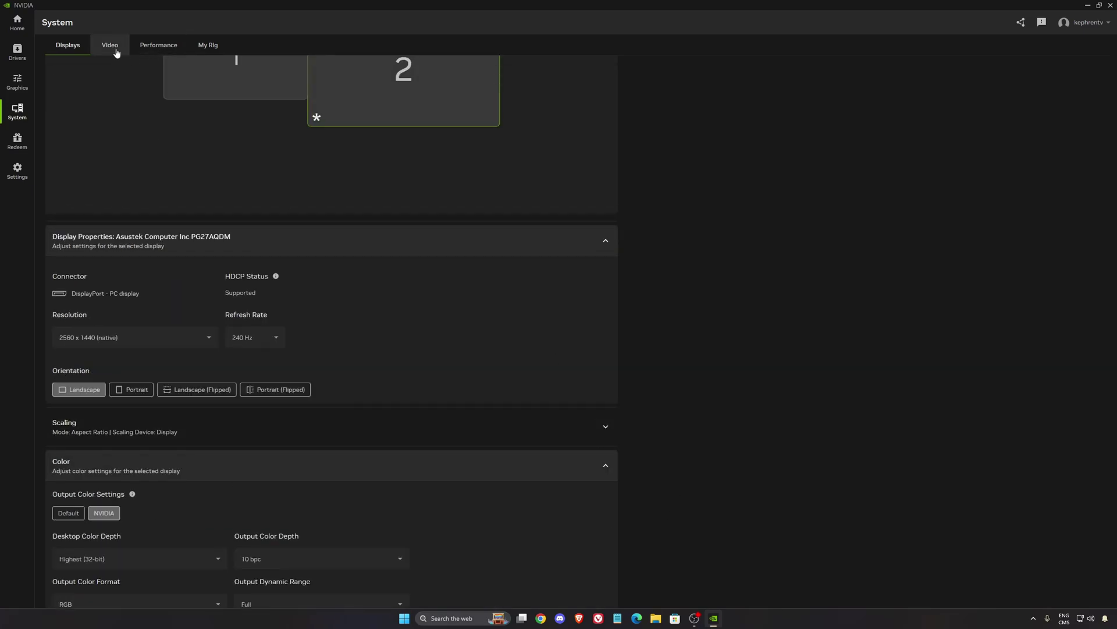
Open the system's Video settings and then its Performance settings.
click(112, 46)
click(148, 47)
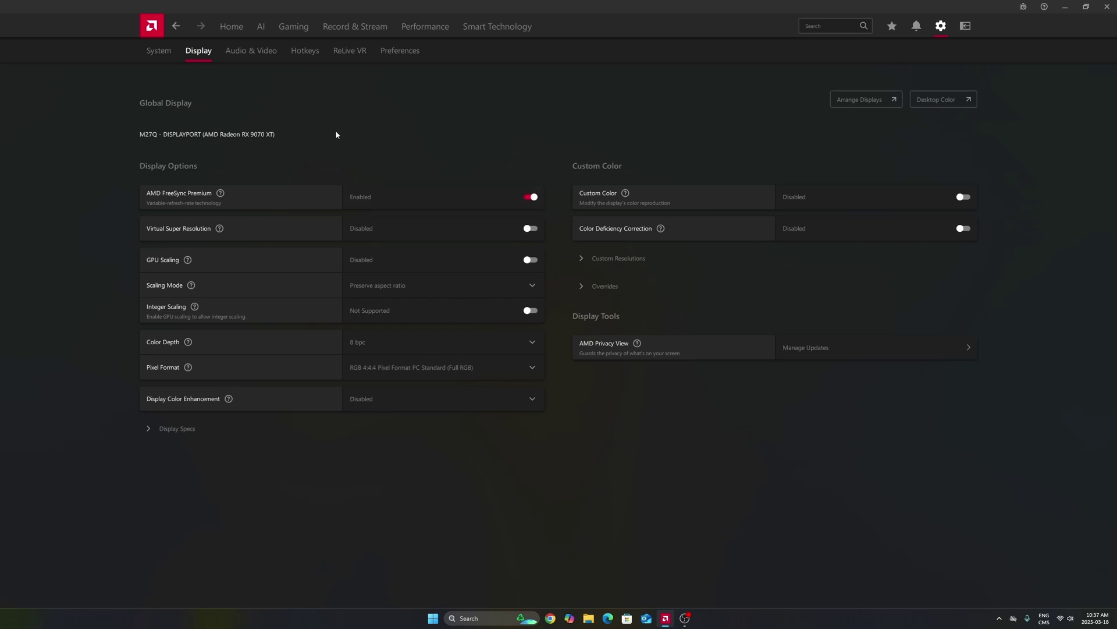
Open the global gaming graphics settings and compare the options offered for GPU 1 and GPU 2.
click(288, 26)
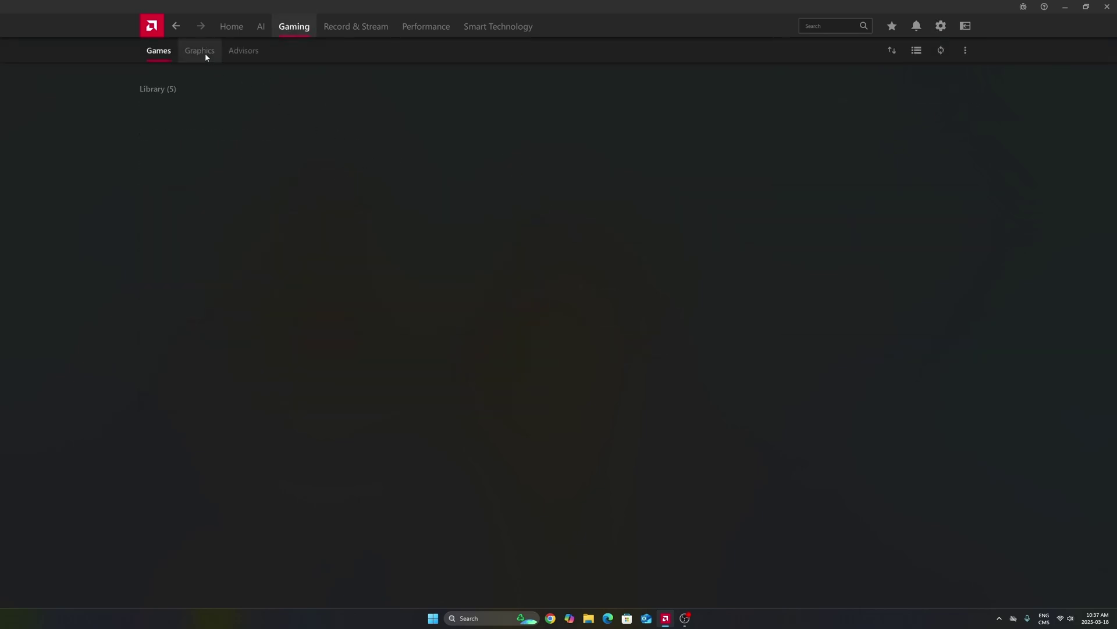
click(204, 53)
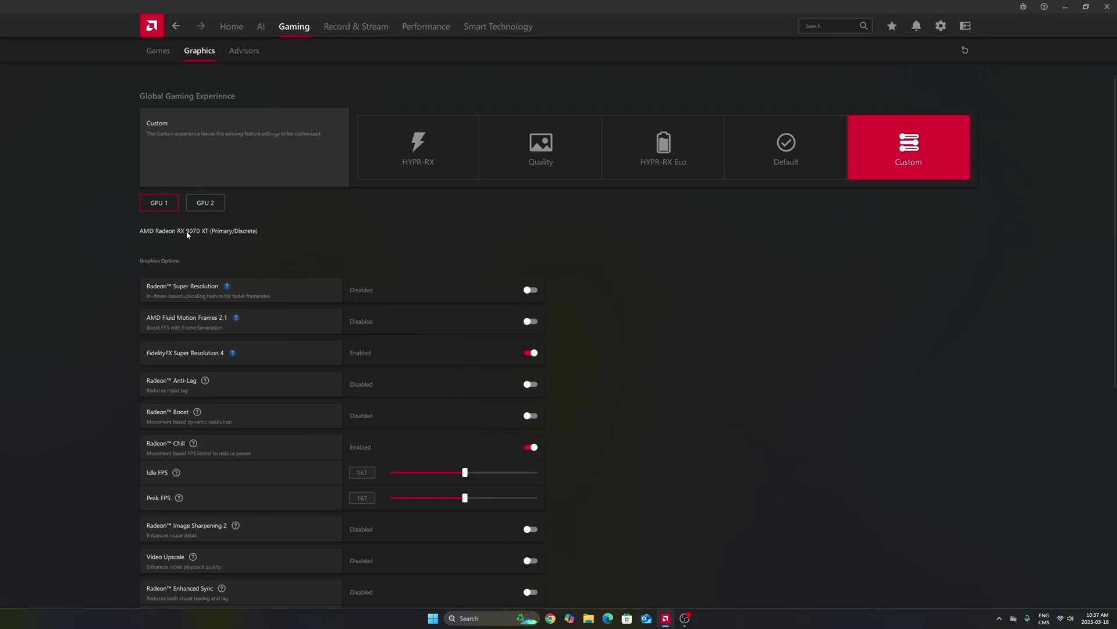
click(211, 207)
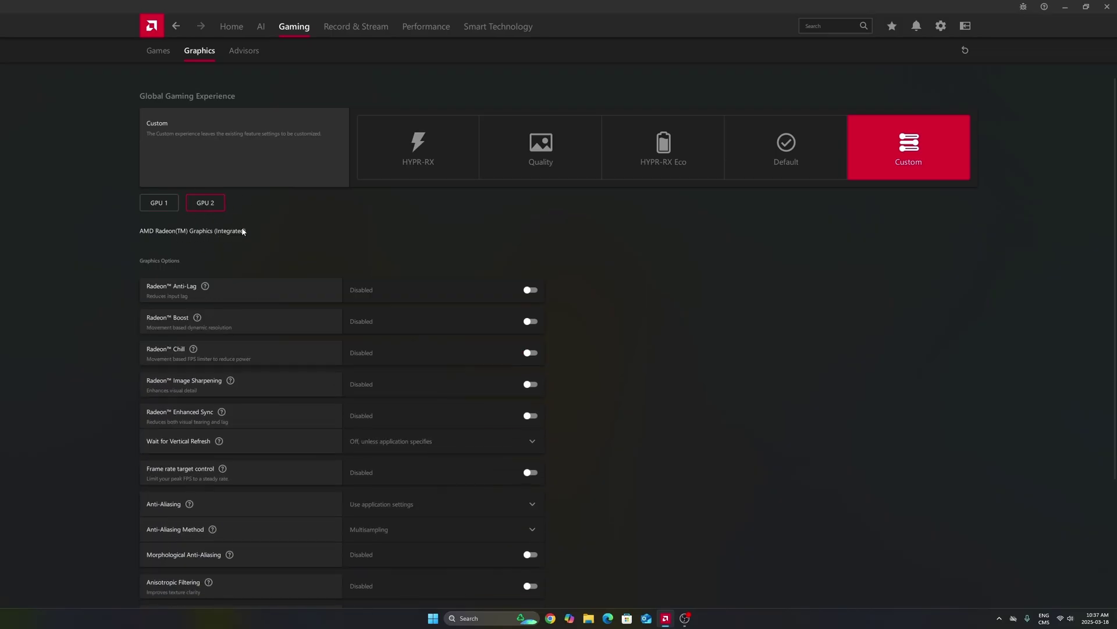
click(168, 205)
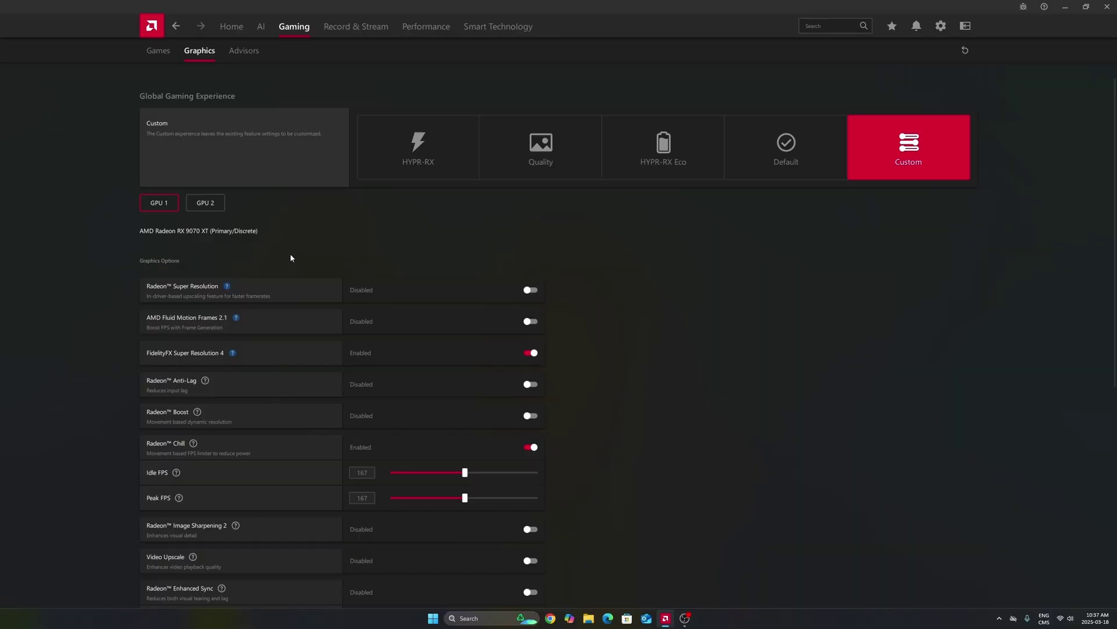
click(209, 207)
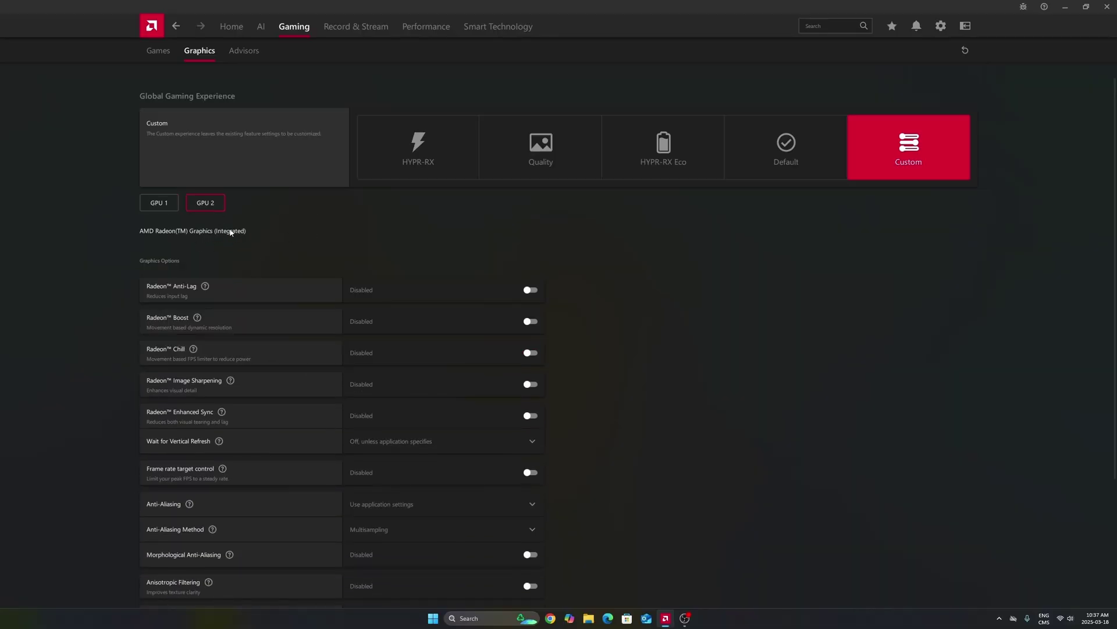
click(164, 204)
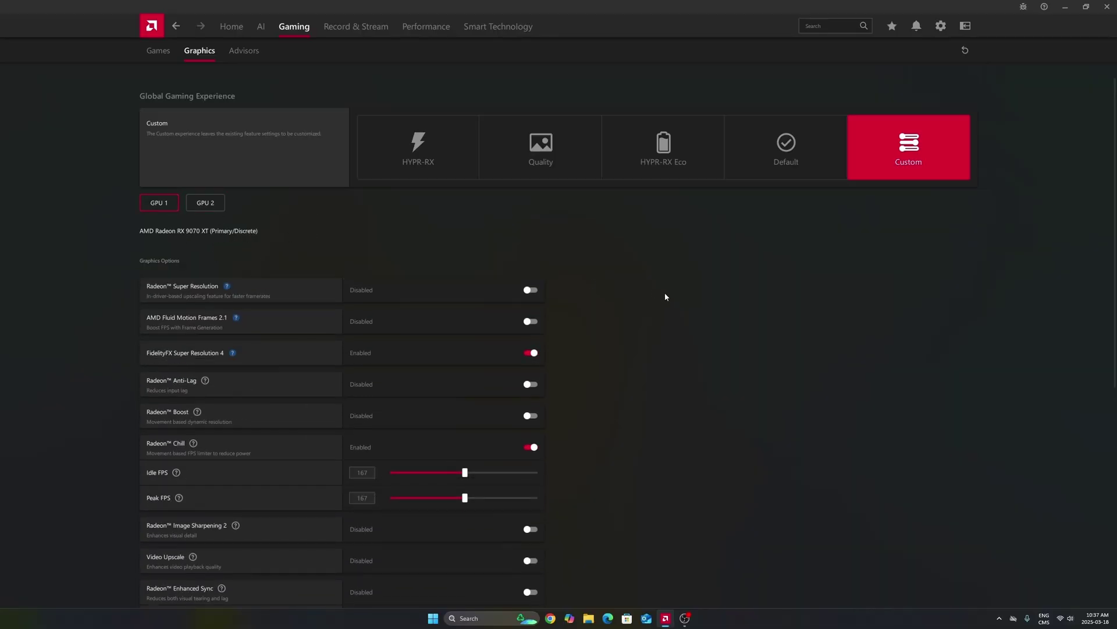
Review the primary GPU's graphics options, including FidelityFX Super Resolution 4, Anti-Lag, Boost and Chill, and check the games library.
scroll(666, 296, down, 3)
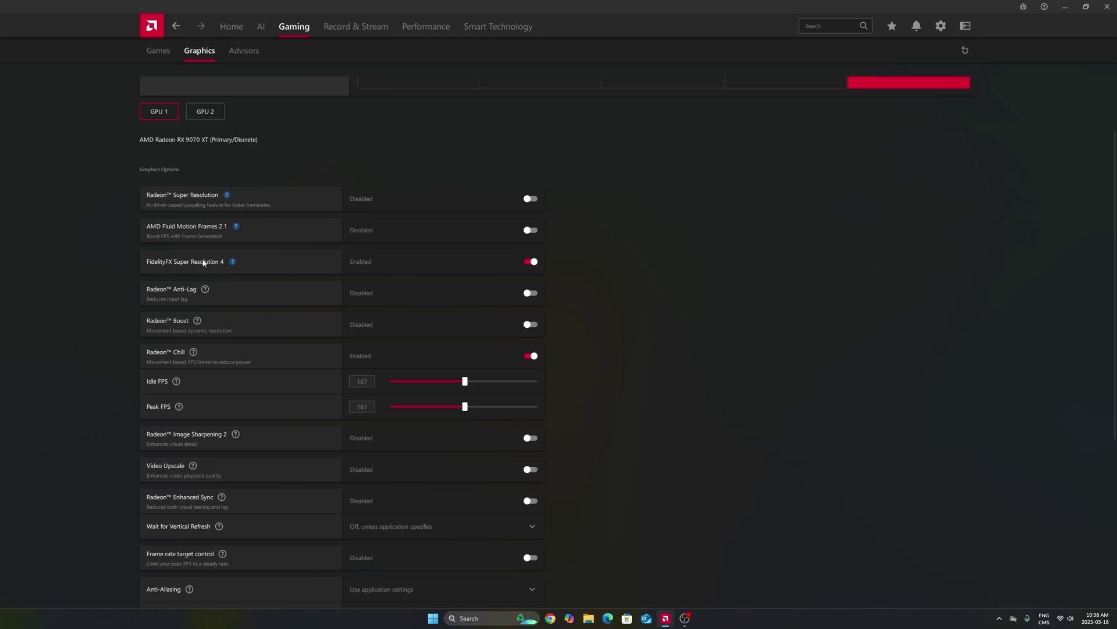
mouse_move(231, 260)
scroll(630, 253, down, 3)
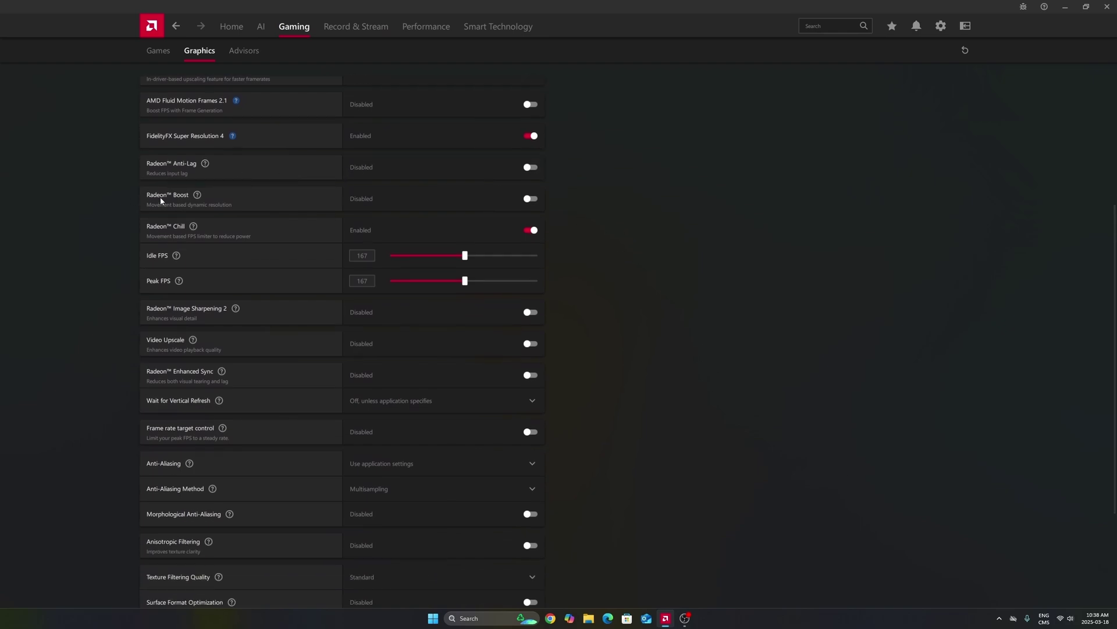
scroll(247, 192, down, 1)
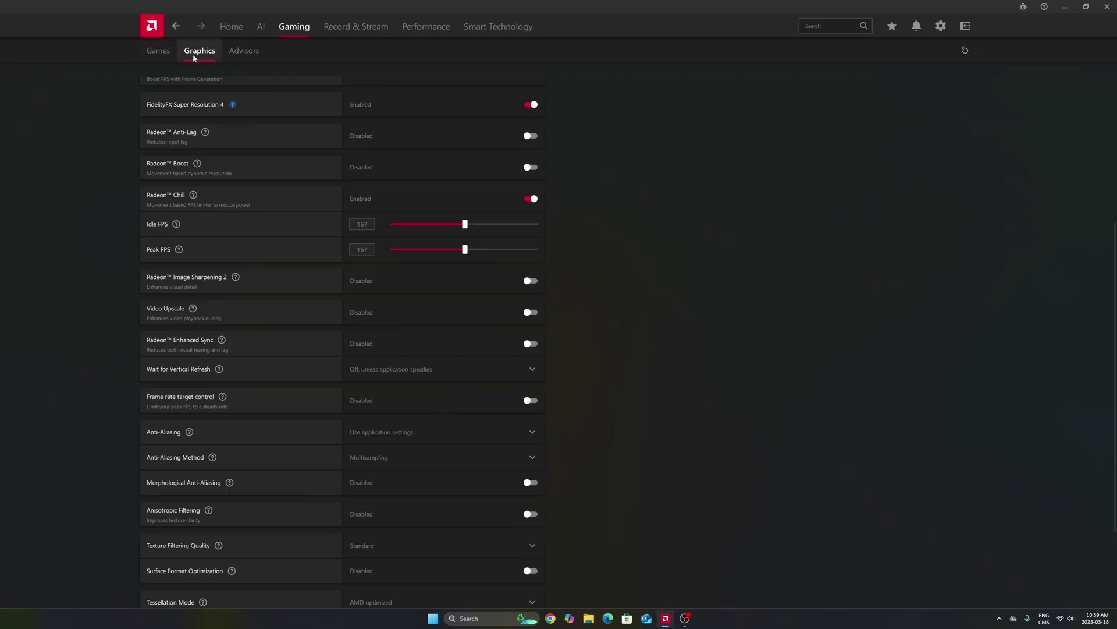
scroll(469, 105, down, 3)
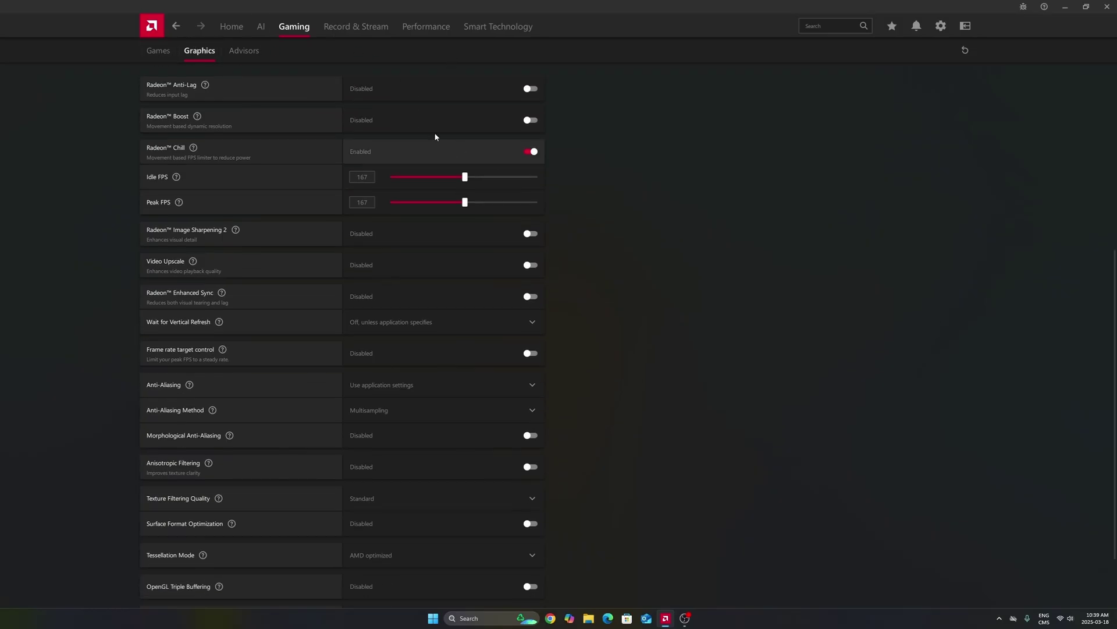
scroll(454, 233, up, 6)
scroll(465, 396, down, 10)
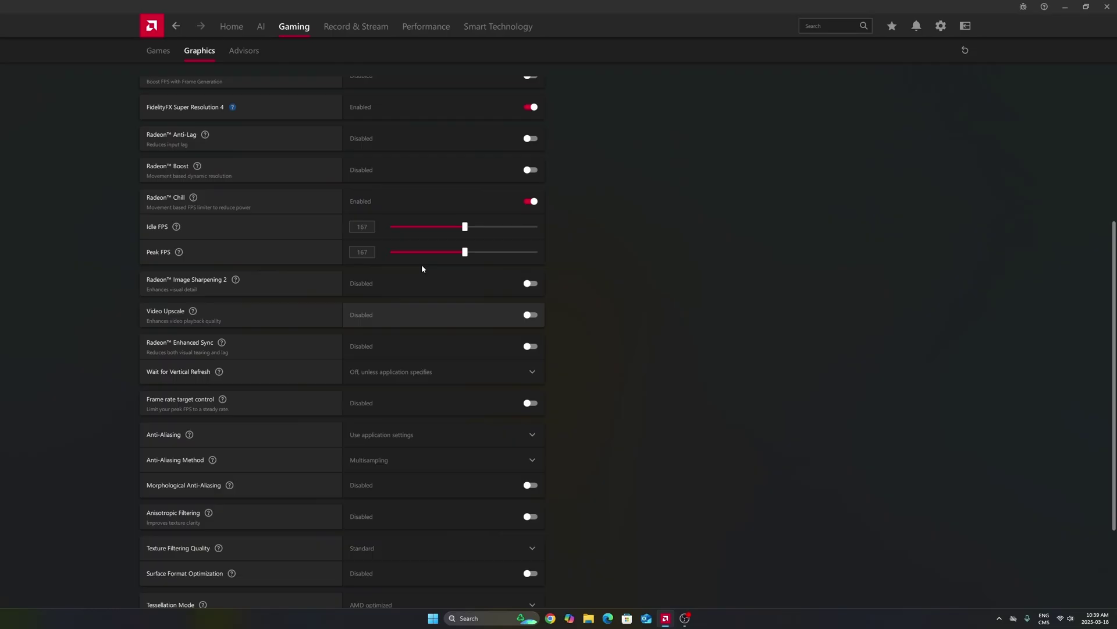
click(158, 50)
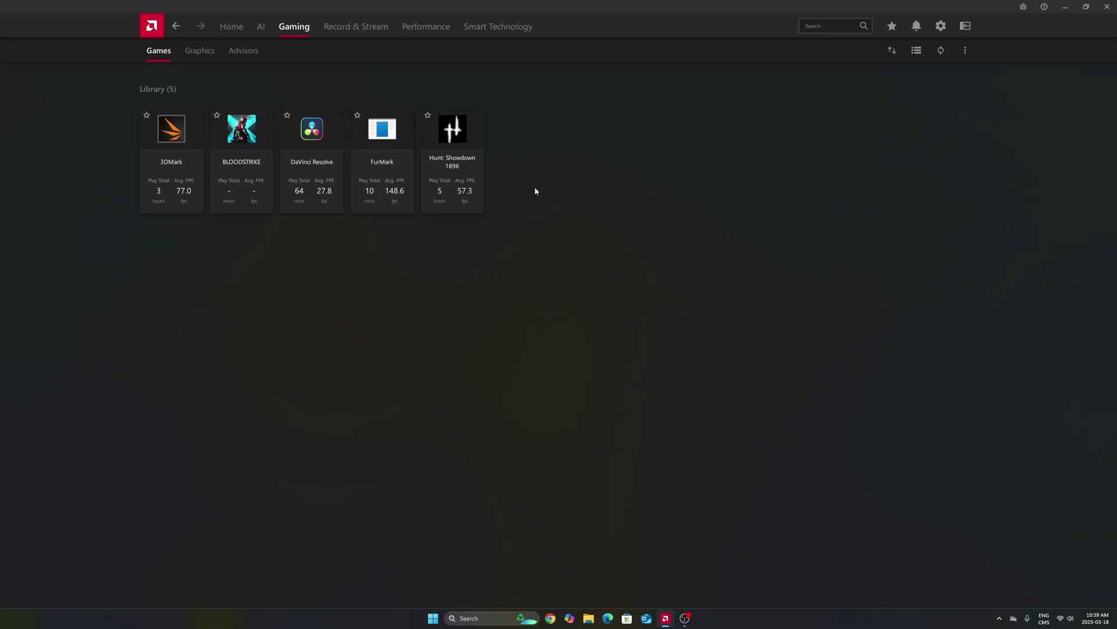
click(186, 59)
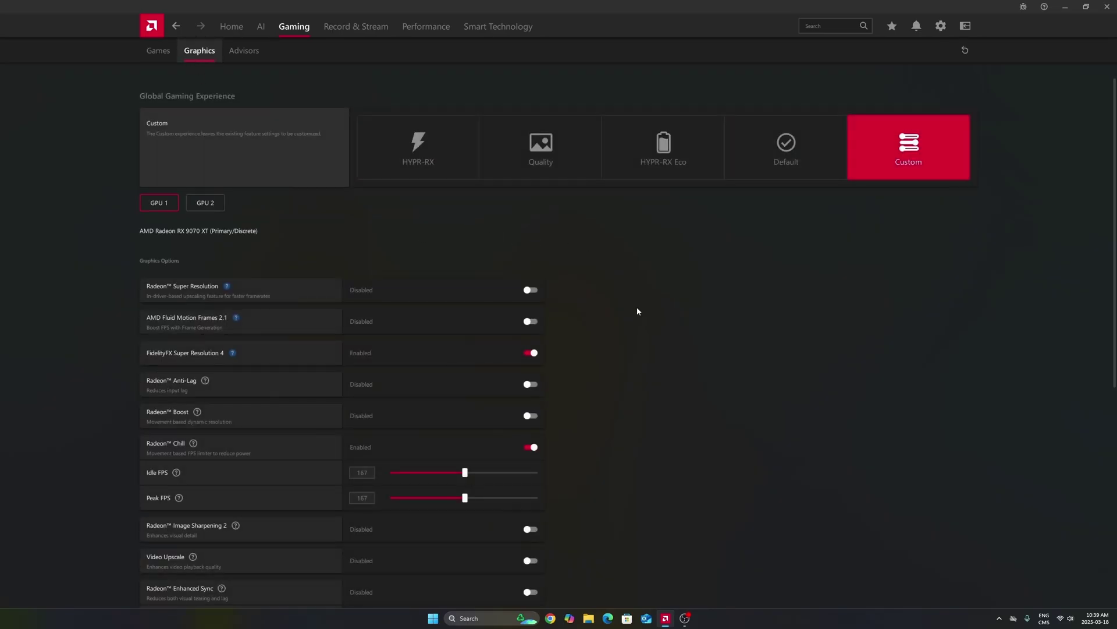
Turn on Radeon Image Sharpening 2 for GPU 1 to check its sharpness options, and turn it back off.
scroll(551, 320, down, 2)
scroll(551, 320, down, 5)
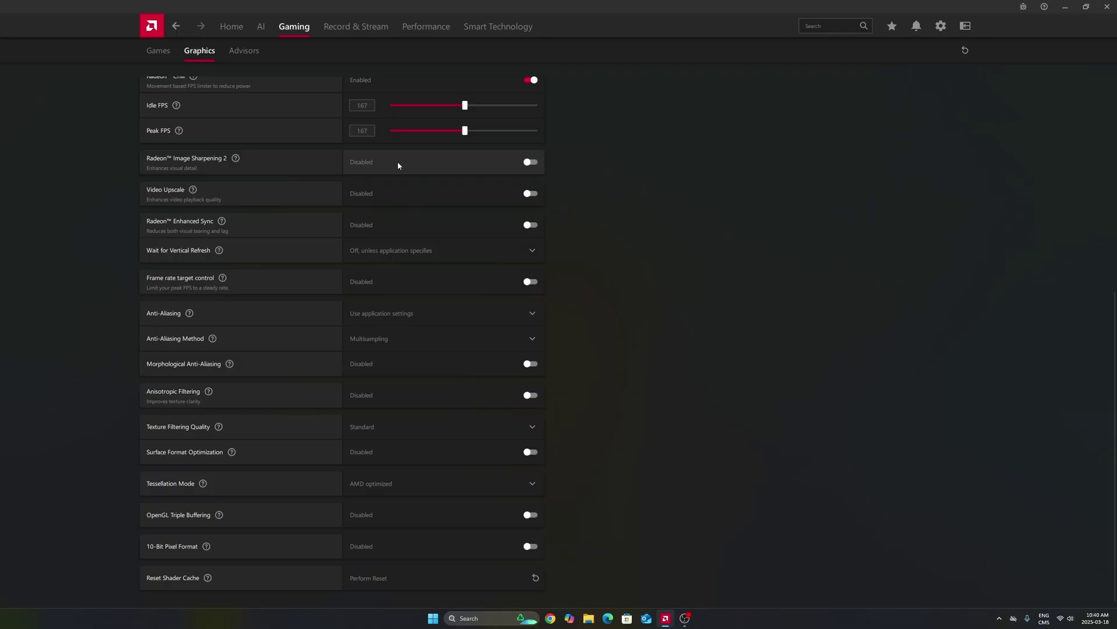
click(521, 165)
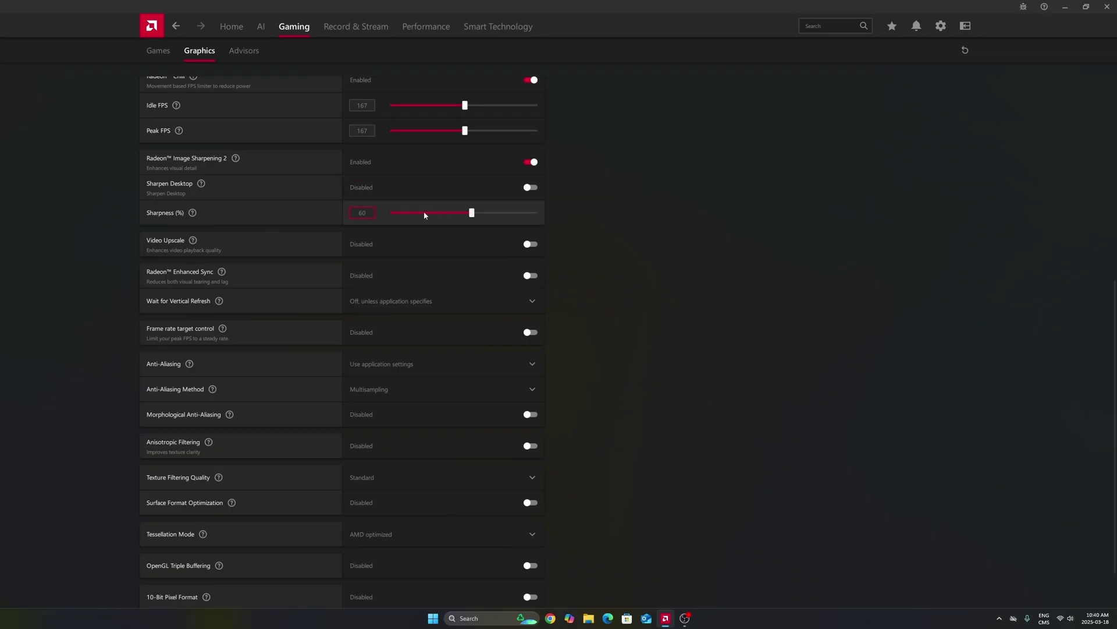
click(533, 166)
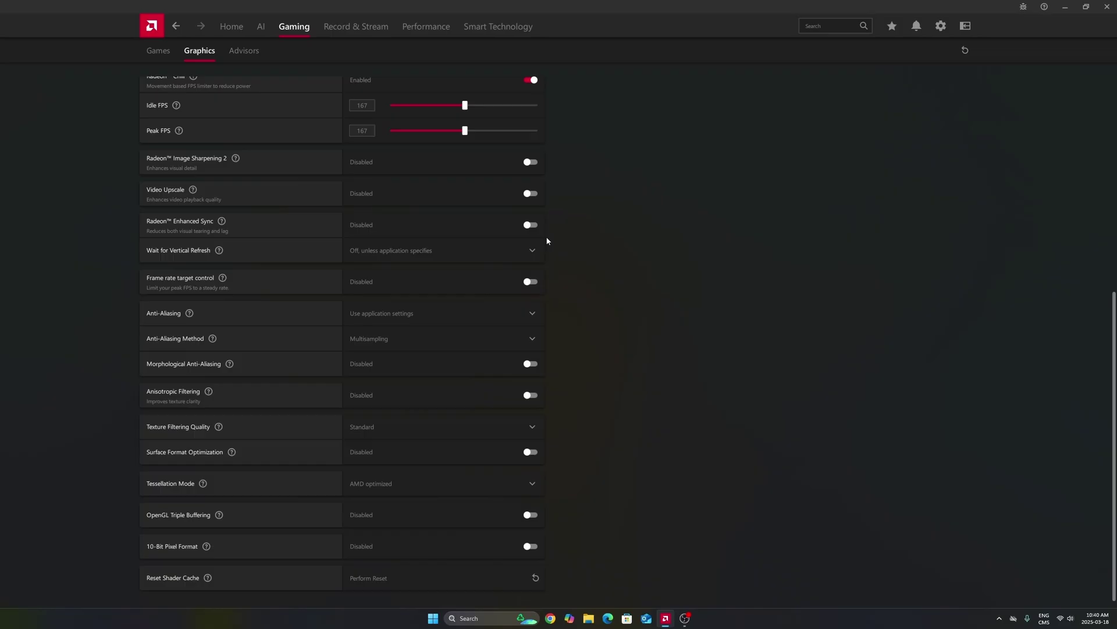
scroll(502, 449, down, 1)
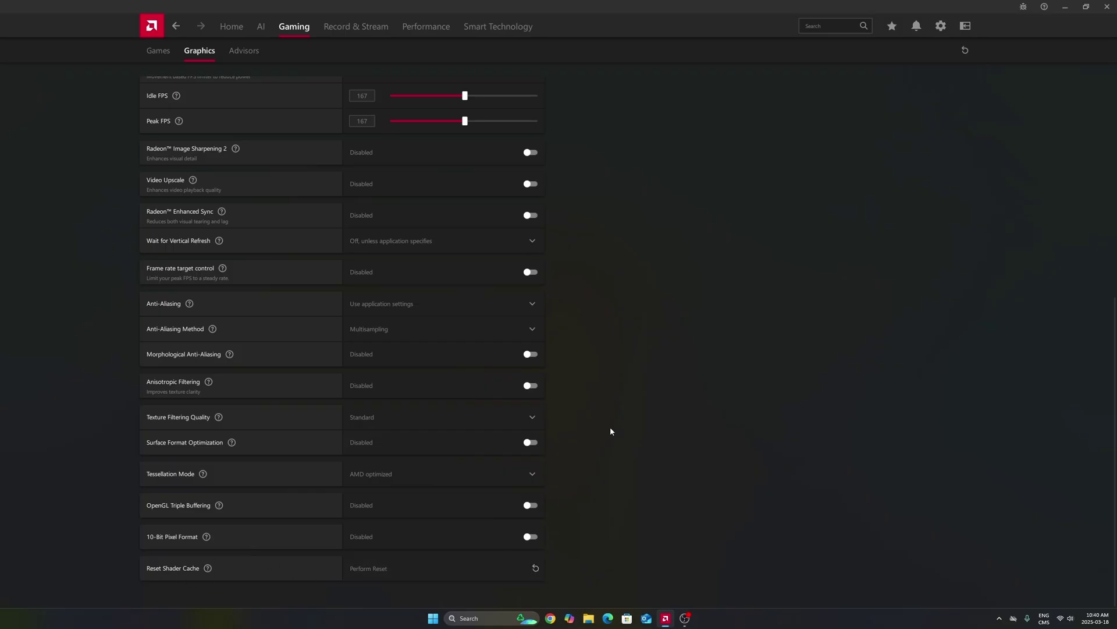
scroll(594, 291, up, 7)
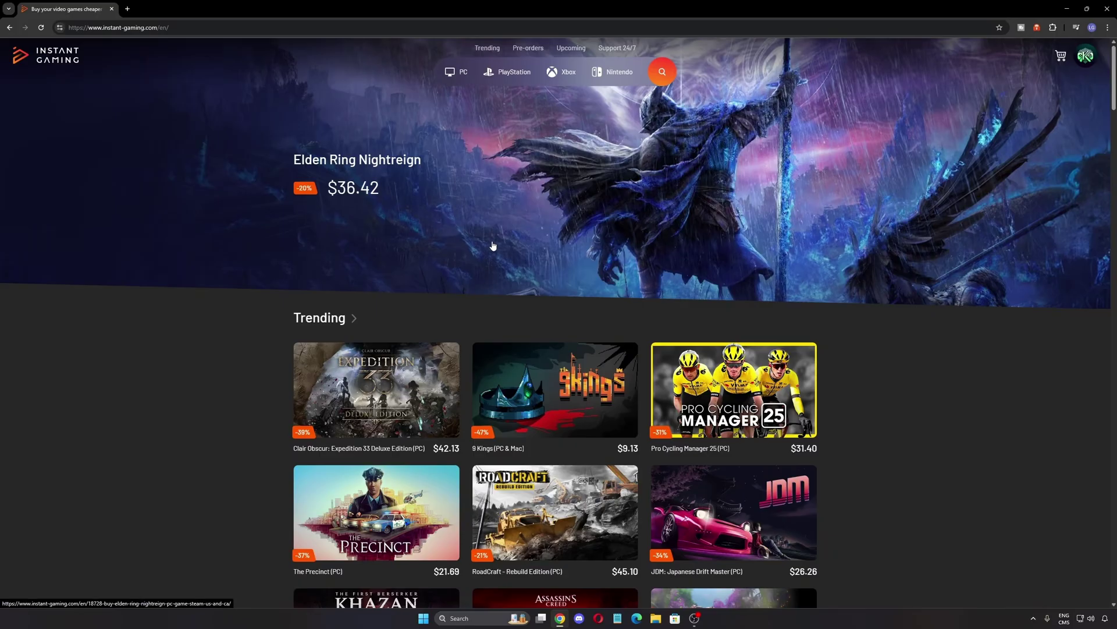
Switch to the Instant Gaming store in the browser and look through its home page and trending games.
scroll(488, 248, down, 1)
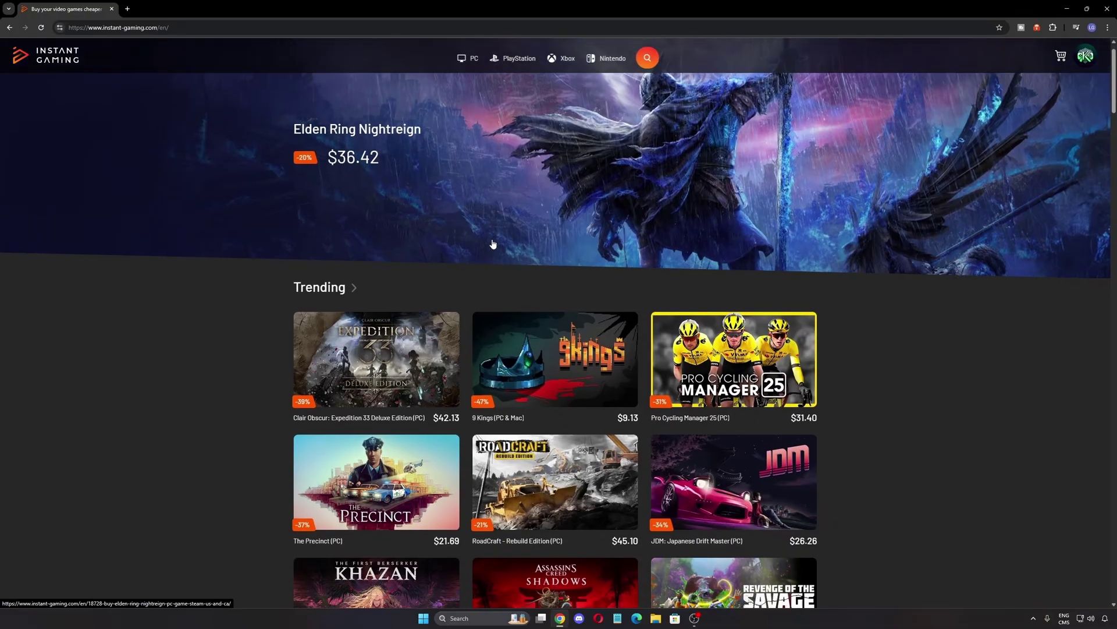
scroll(493, 243, down, 2)
scroll(477, 221, up, 3)
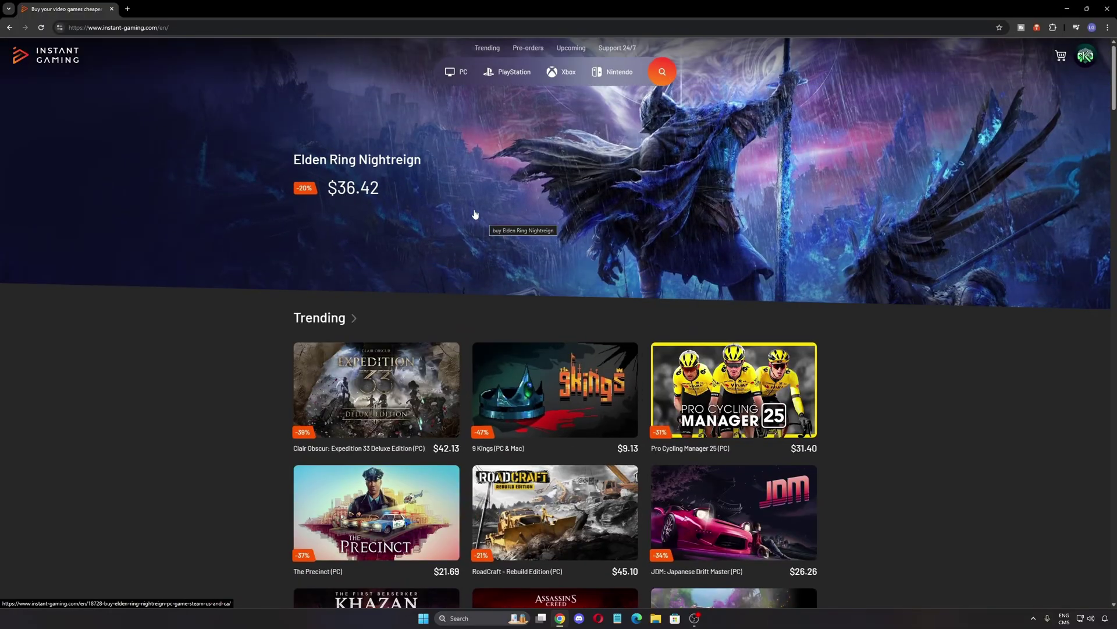
click(487, 49)
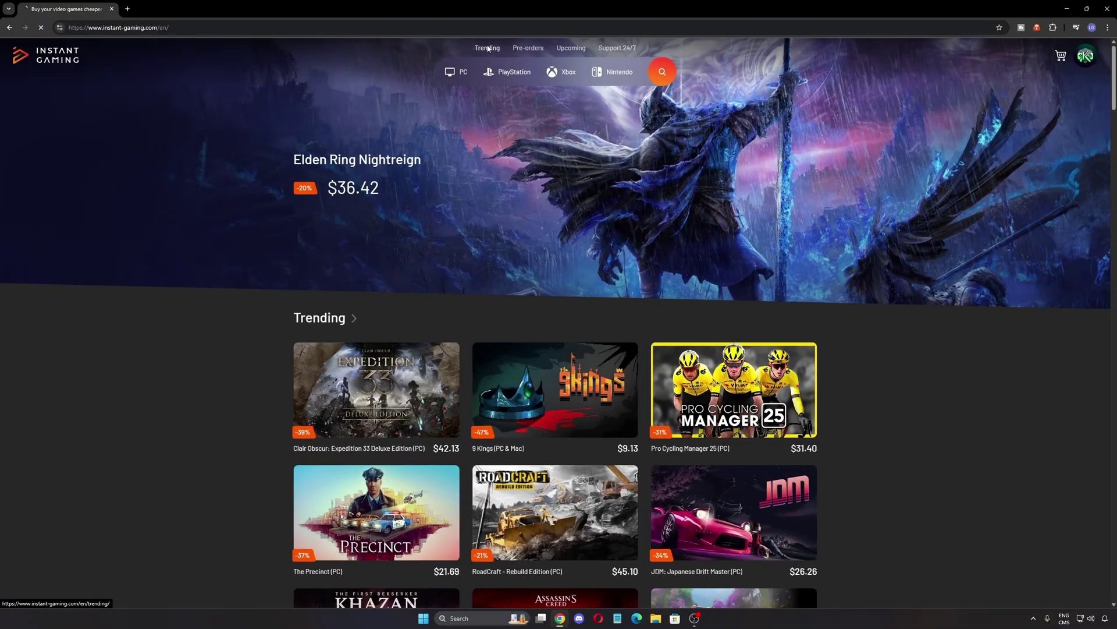
scroll(575, 204, down, 2)
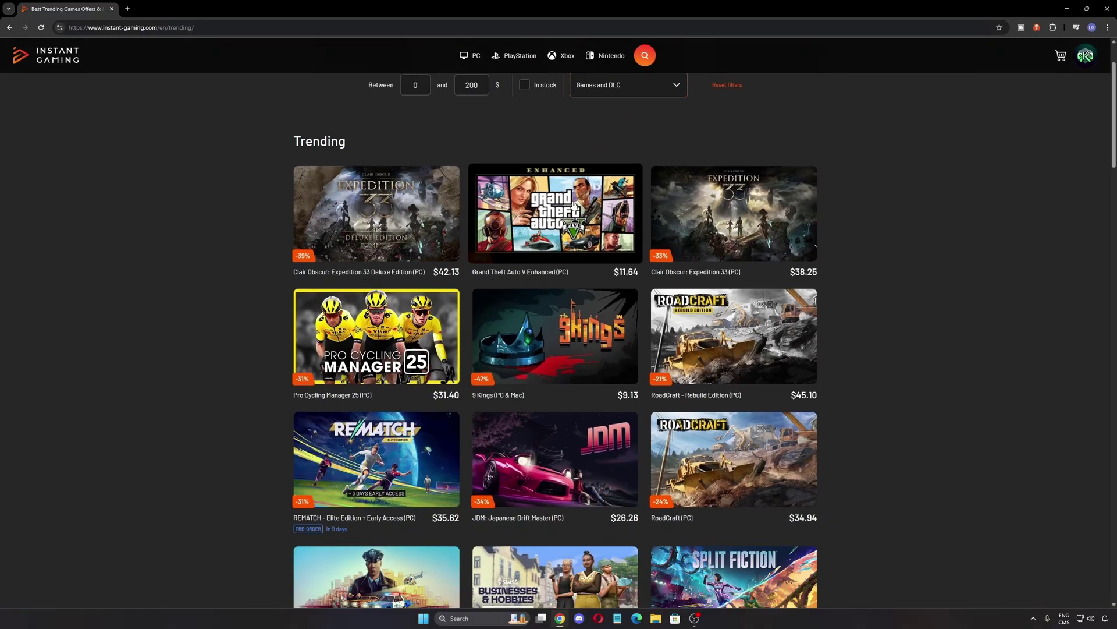
scroll(574, 209, down, 5)
scroll(574, 221, down, 7)
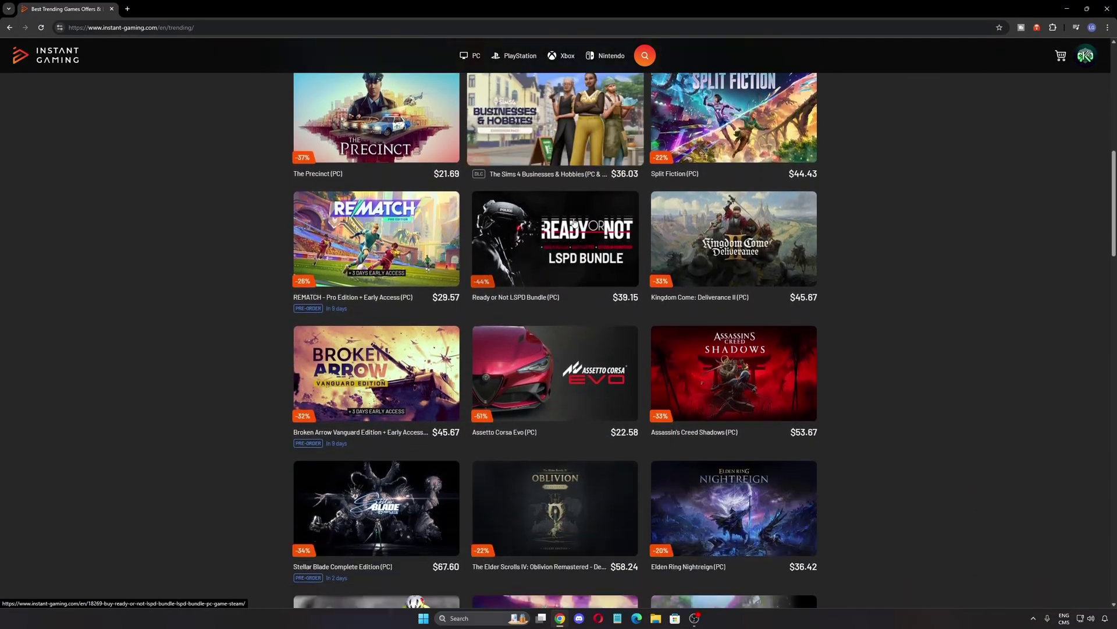
scroll(574, 223, down, 3)
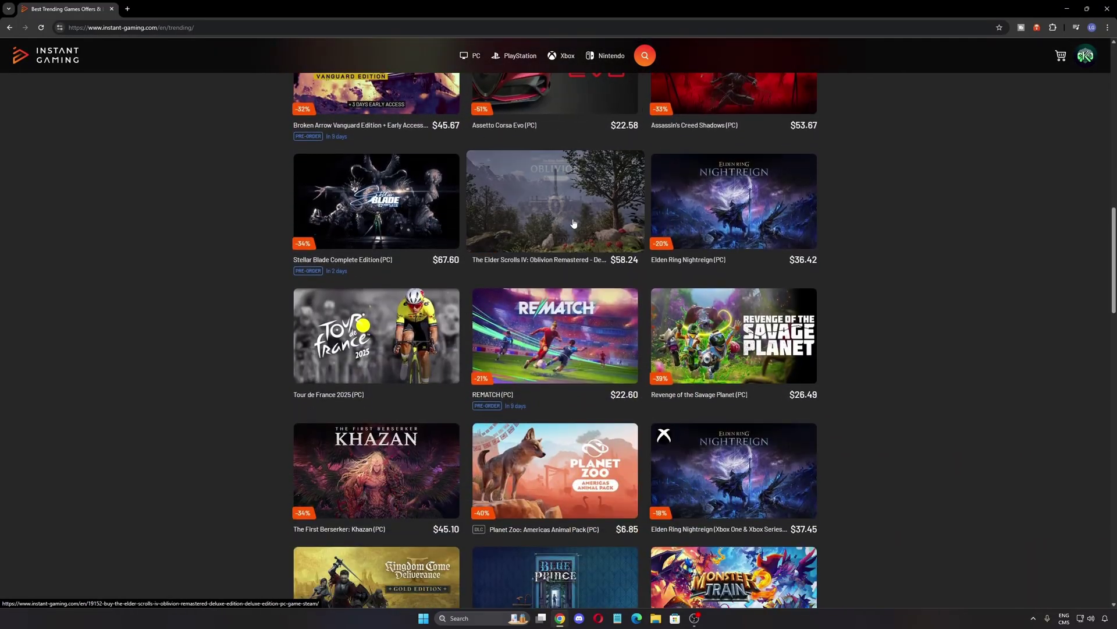
Review the Elden Ring Nightreign (PC) - US & CA product page and add the Standard Edition to the cart.
click(710, 170)
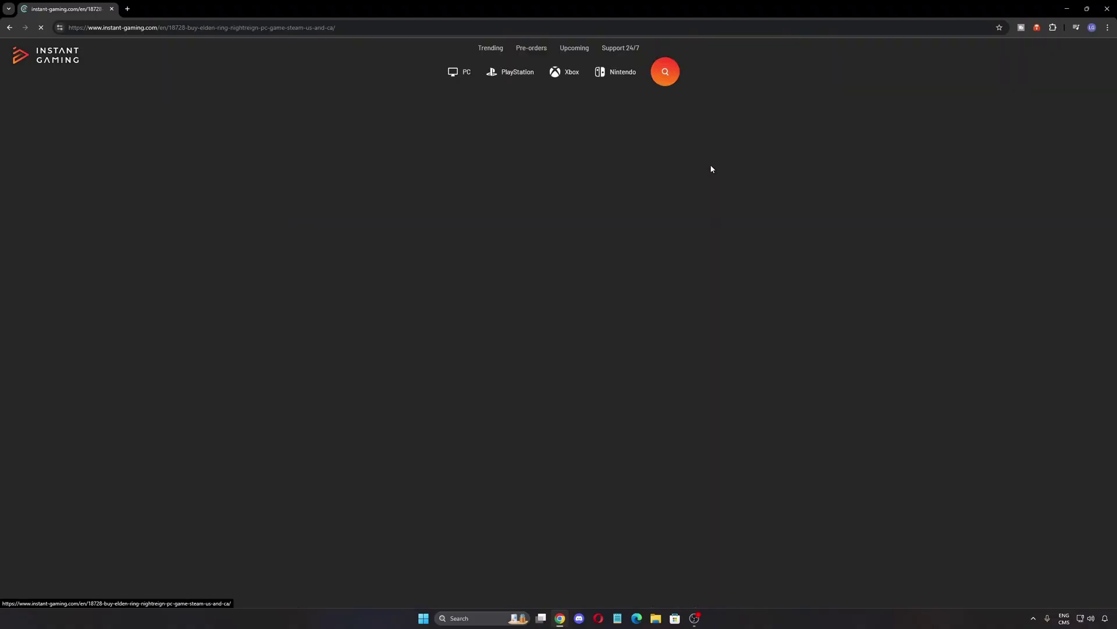
scroll(599, 245, down, 3)
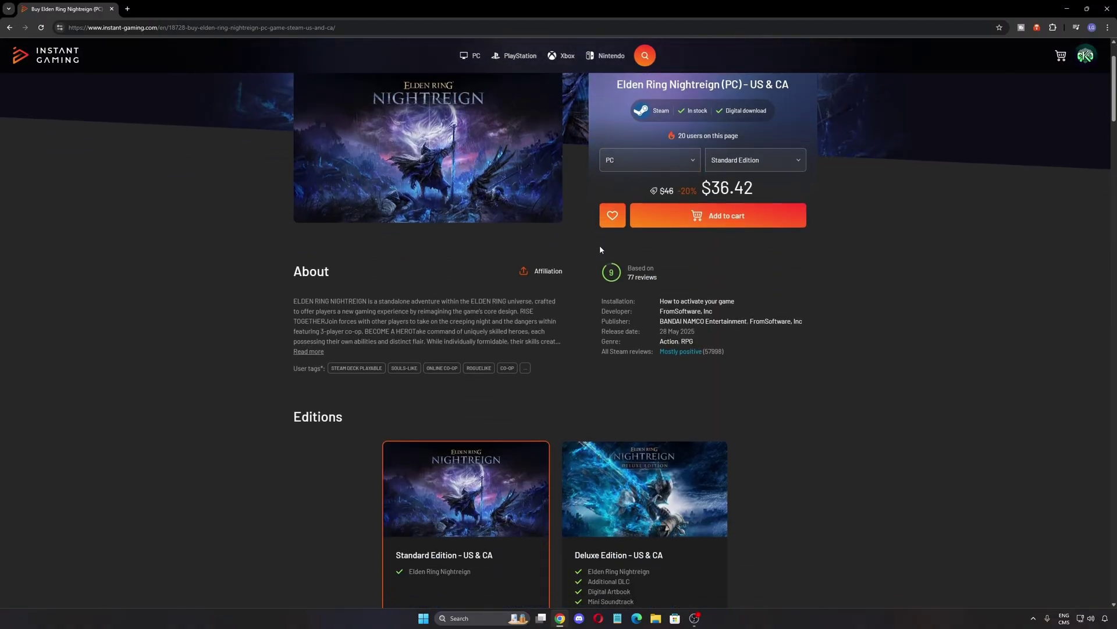
scroll(598, 251, down, 5)
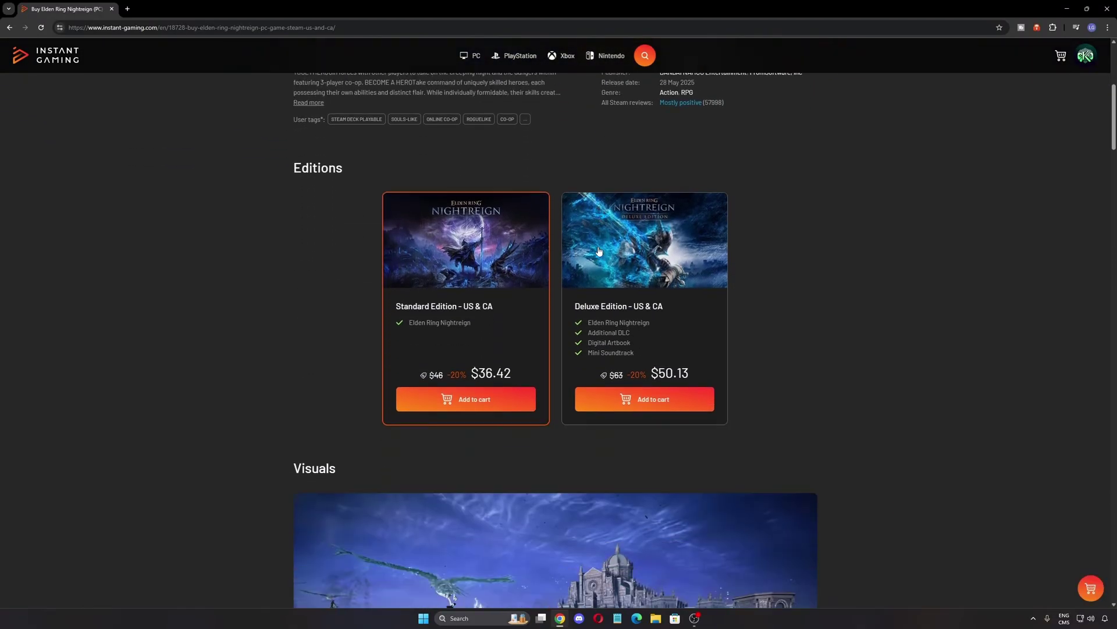
scroll(597, 251, down, 10)
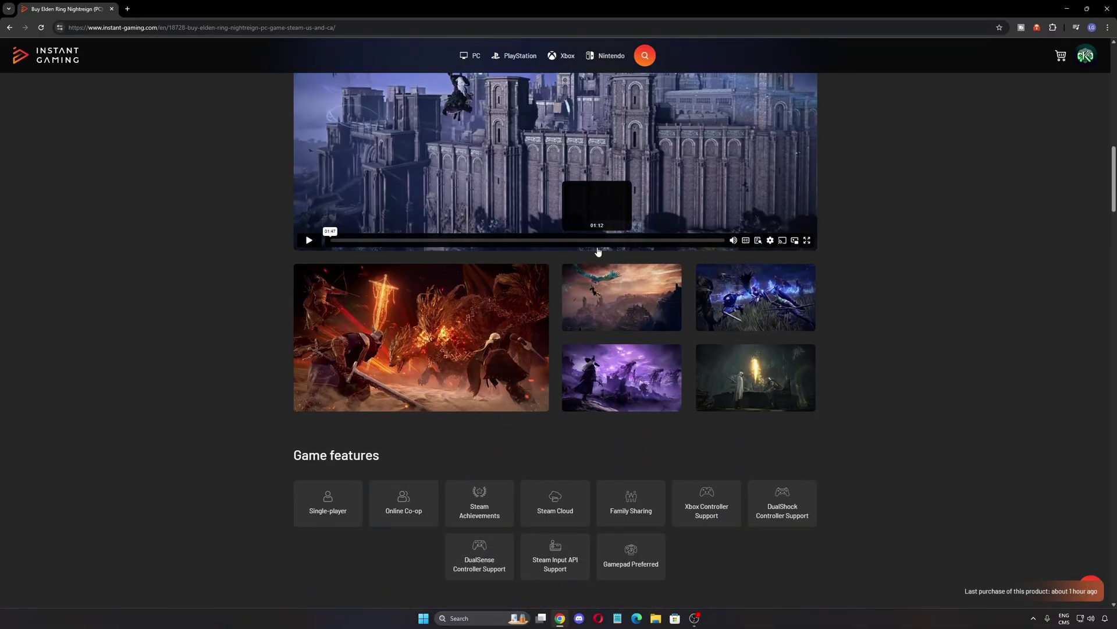
scroll(597, 251, down, 6)
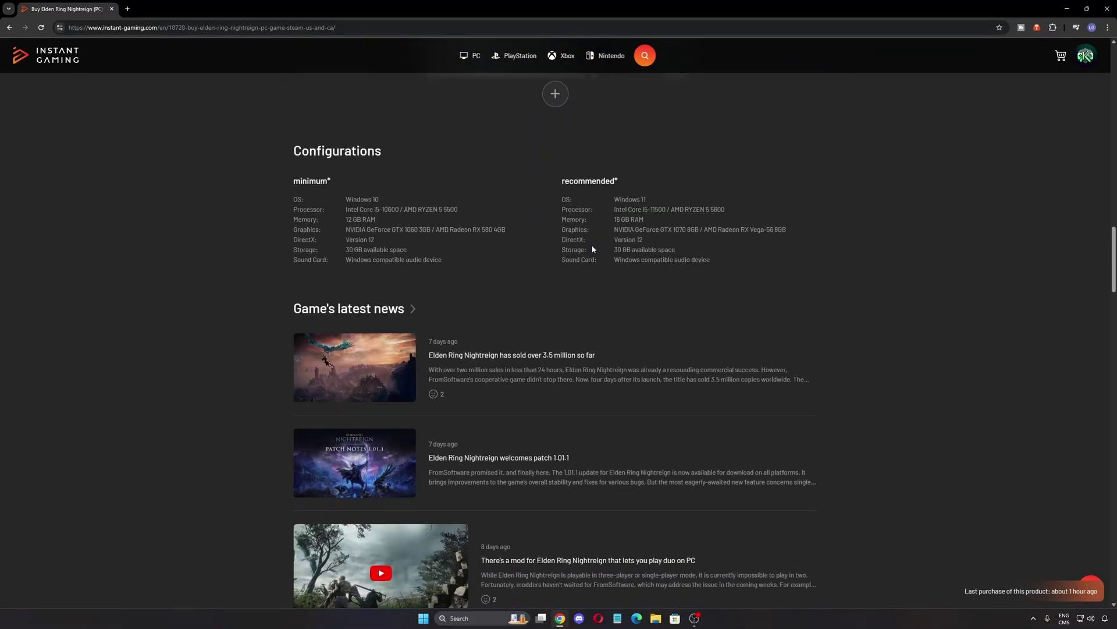
scroll(592, 245, up, 7)
scroll(591, 245, up, 15)
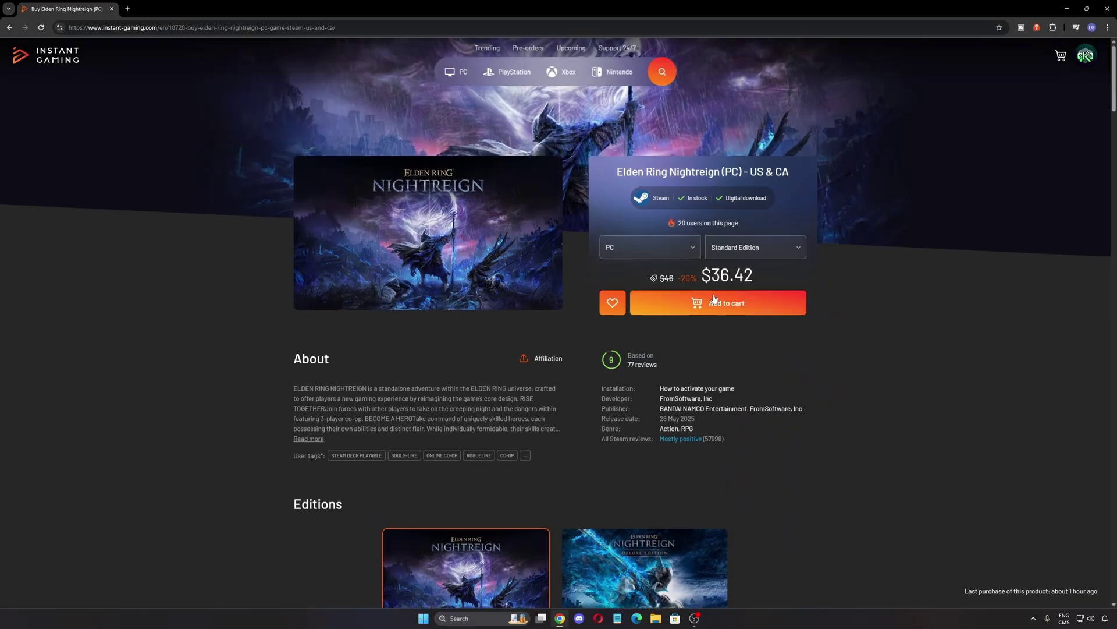
click(714, 299)
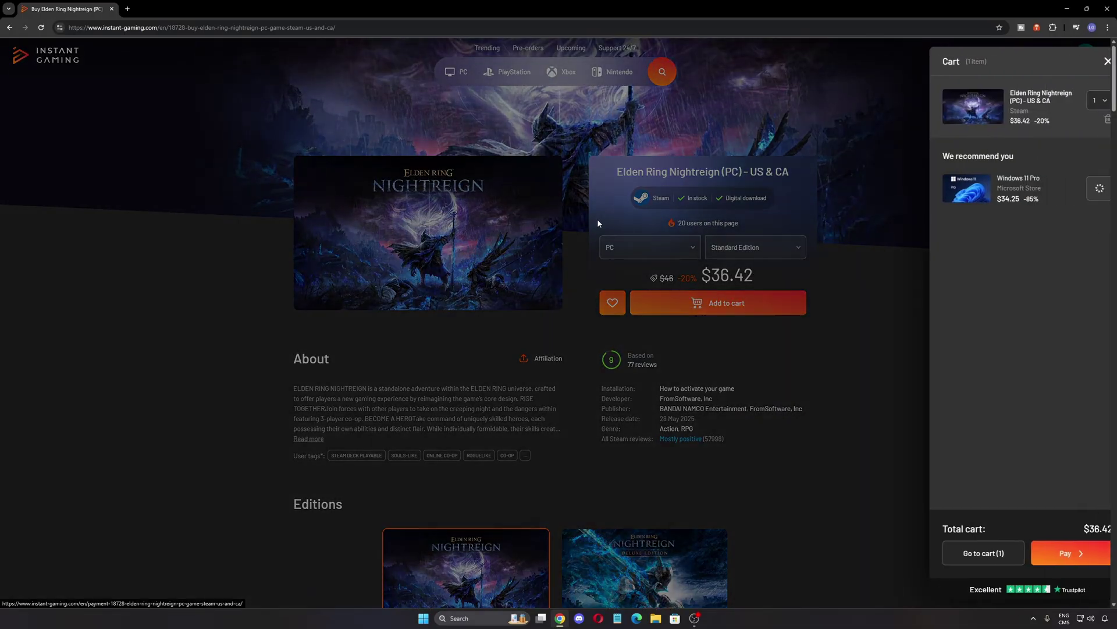
click(248, 185)
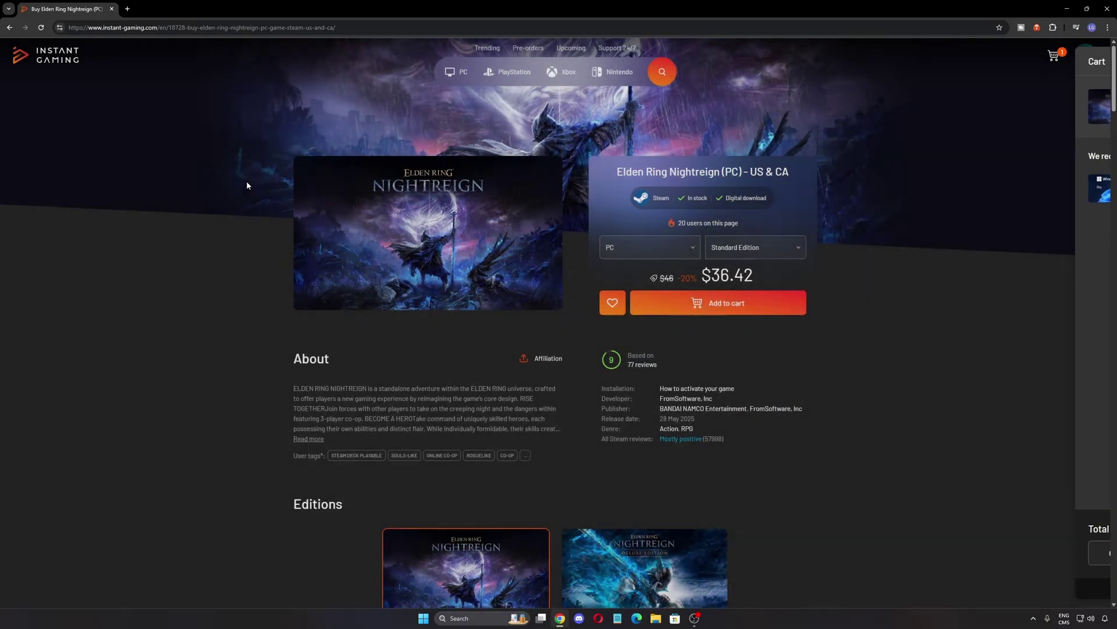
Browse the store's PC section, including its trending games and PC gift cards.
click(457, 72)
scroll(497, 143, down, 5)
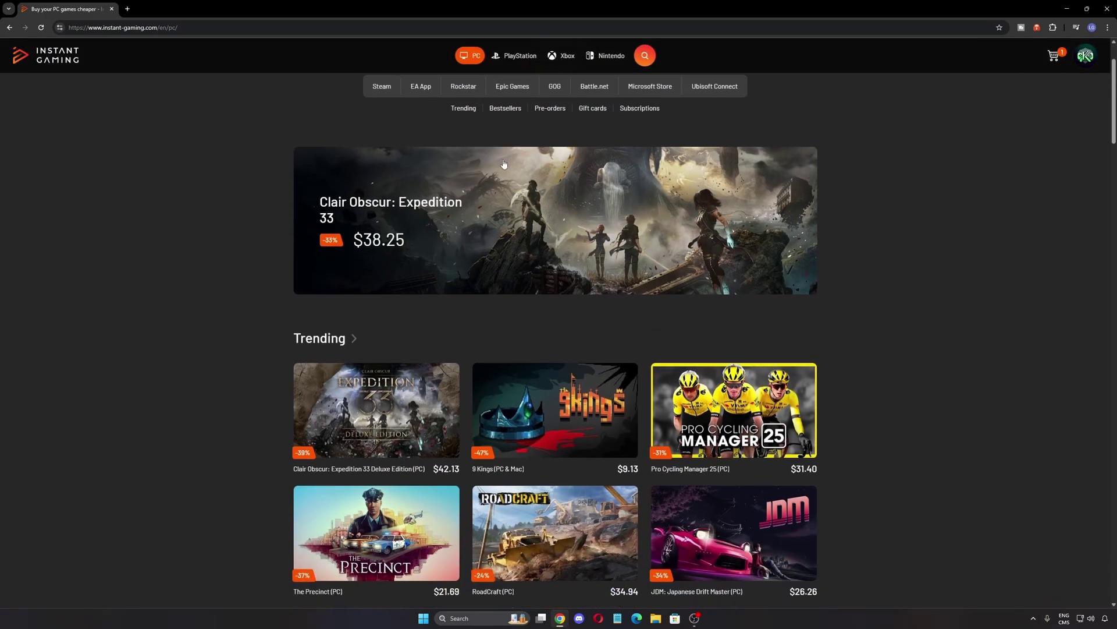
scroll(503, 164, down, 6)
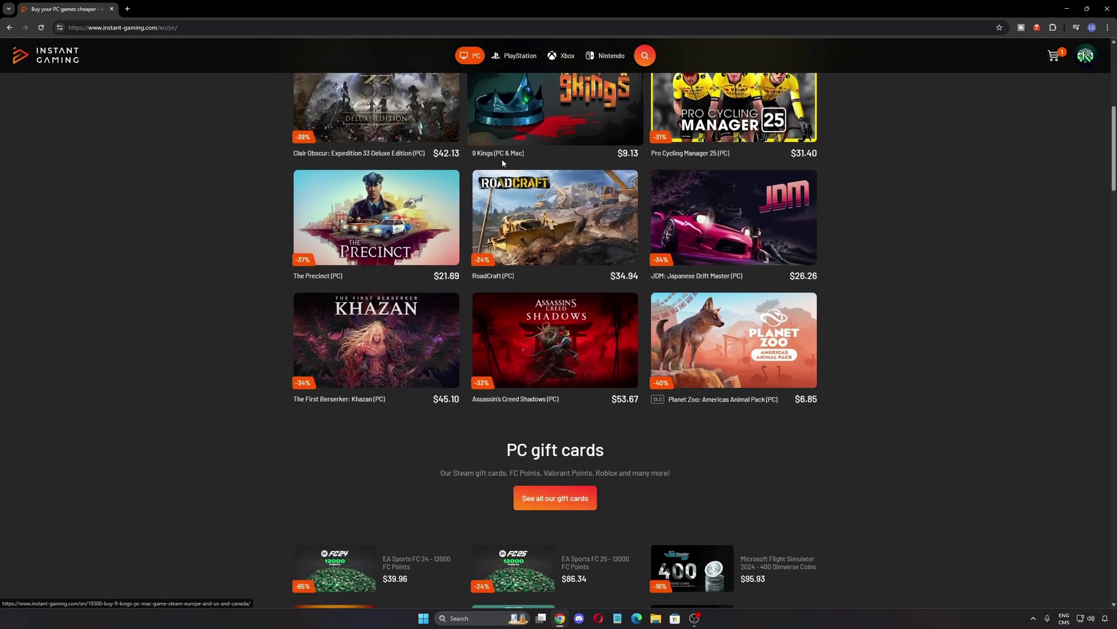
scroll(503, 163, down, 3)
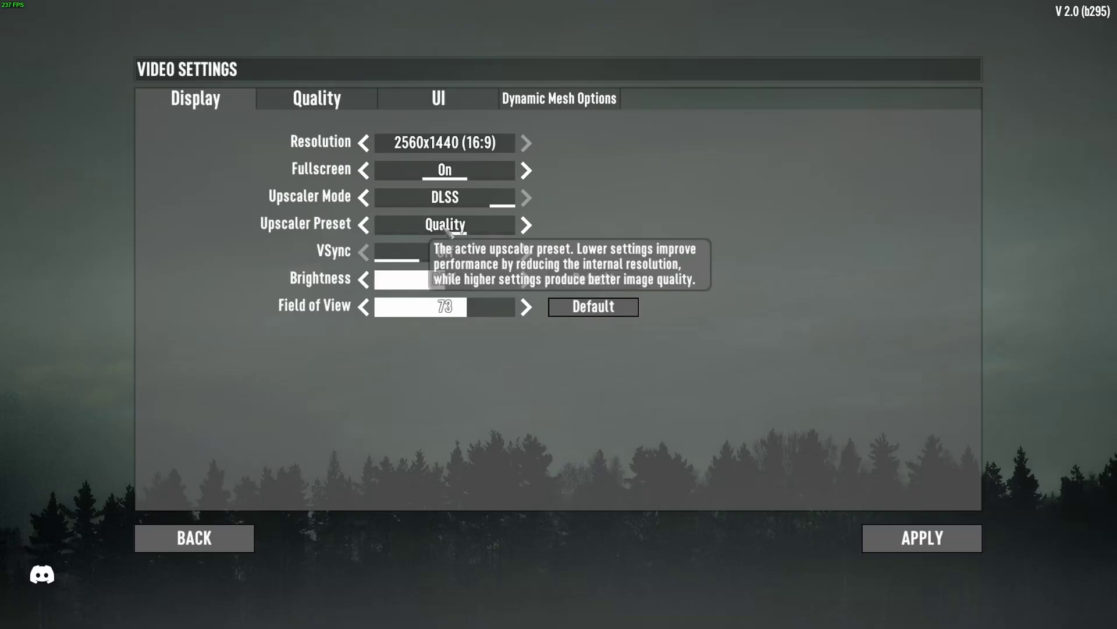
Try the Balanced upscaler preset with DLSS and restore the preset to Quality.
click(364, 225)
click(527, 227)
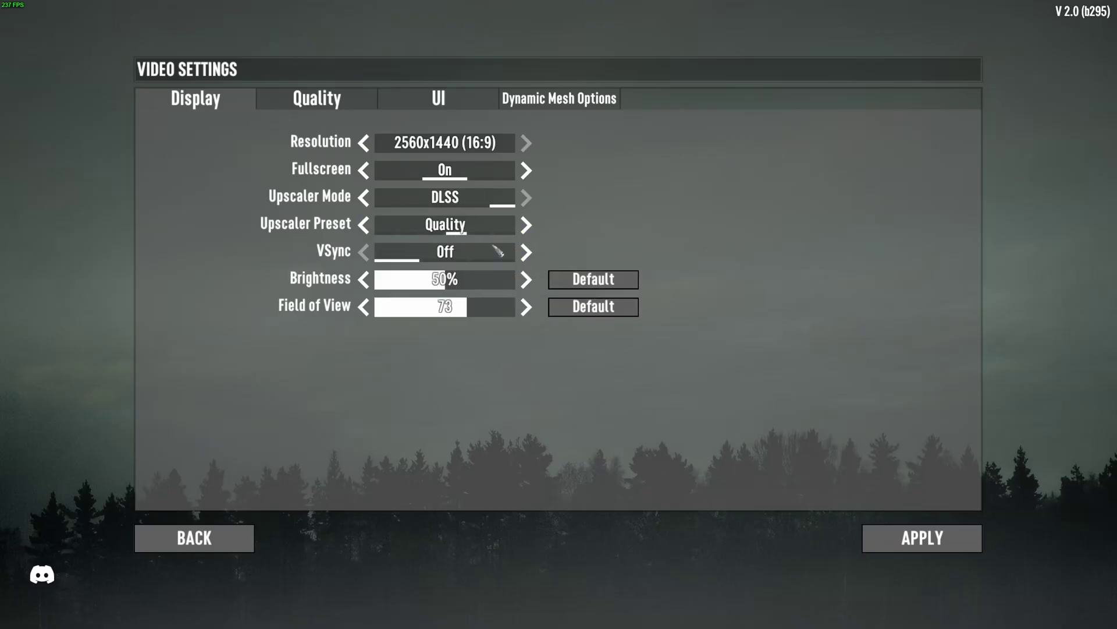
click(364, 225)
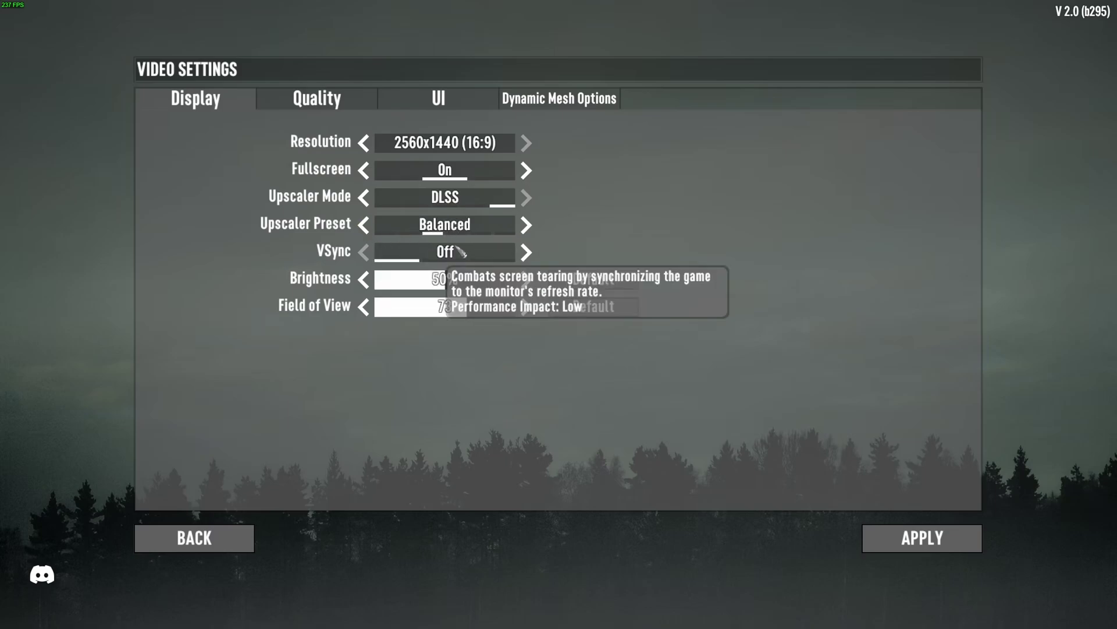
click(526, 225)
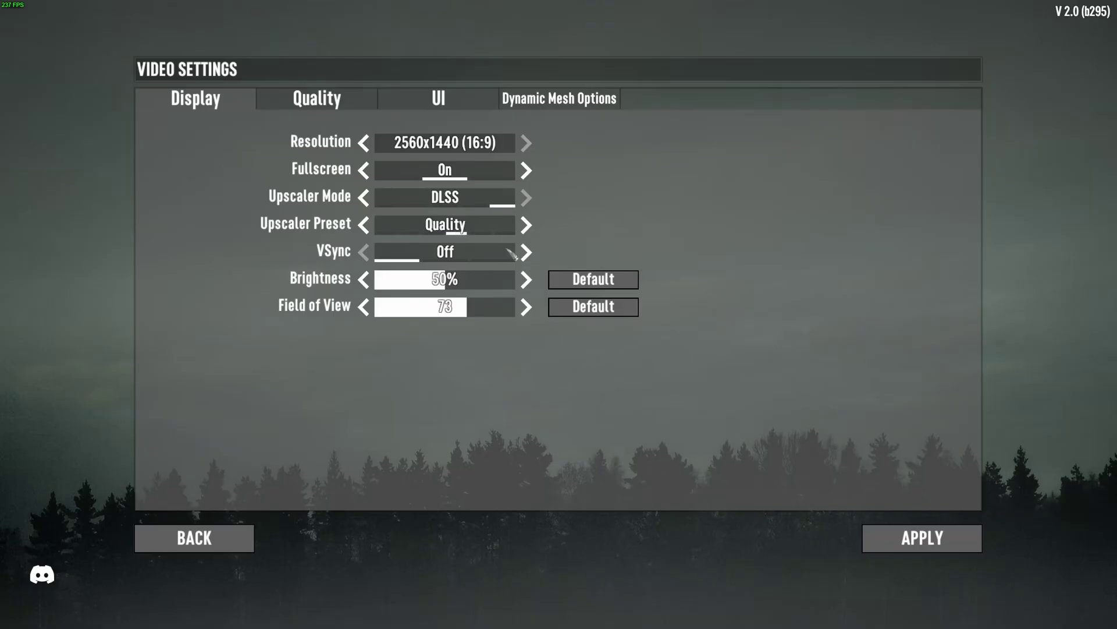
Try the FSR 3 upscaler mode with the Balanced preset, and restore DLSS with the Quality preset.
click(366, 198)
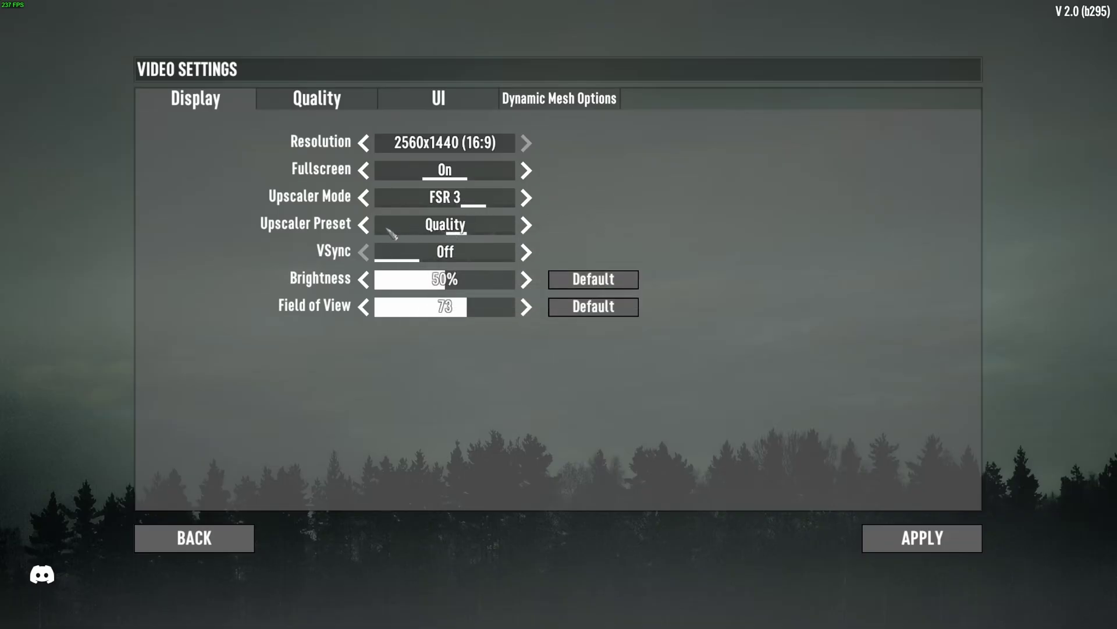
click(364, 225)
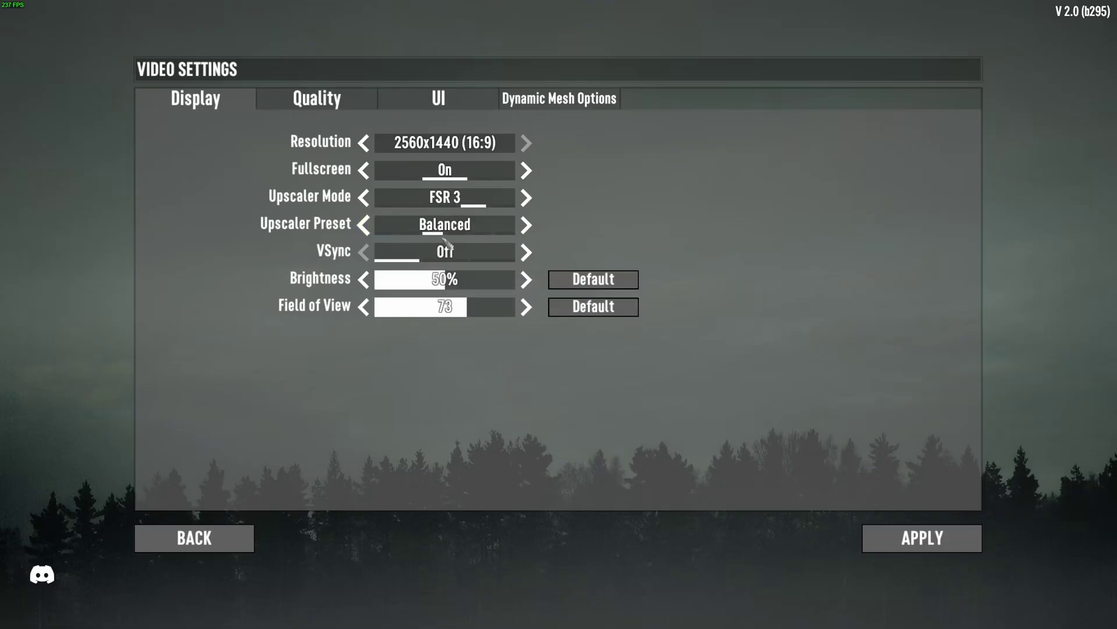
click(527, 226)
click(526, 198)
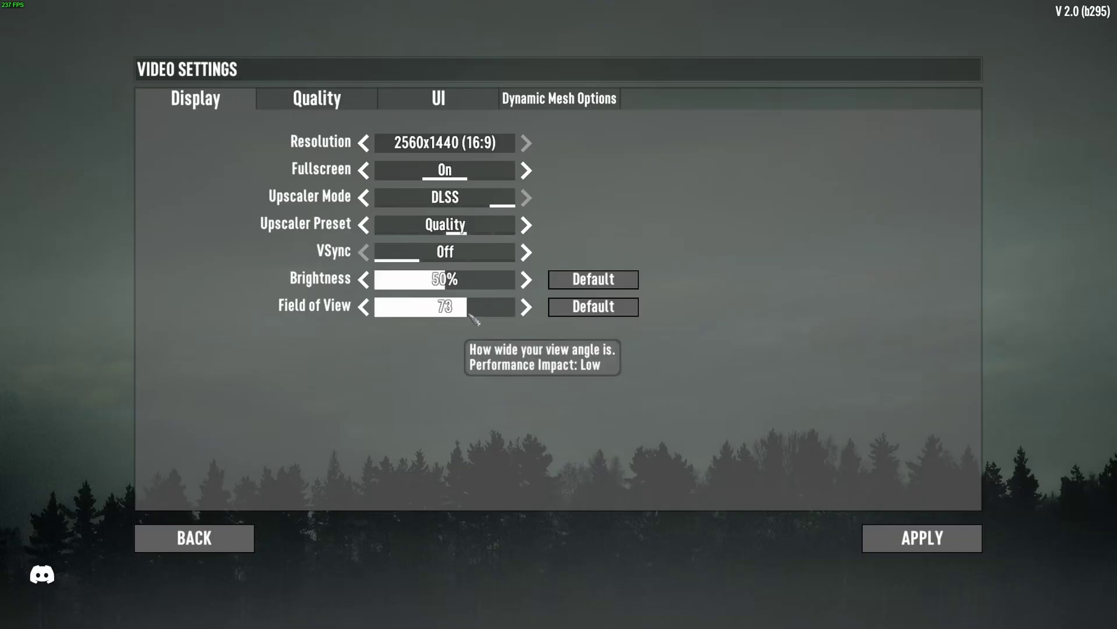
mouse_move(470, 316)
mouse_down()
mouse_move(416, 318)
mouse_move(468, 318)
mouse_up()
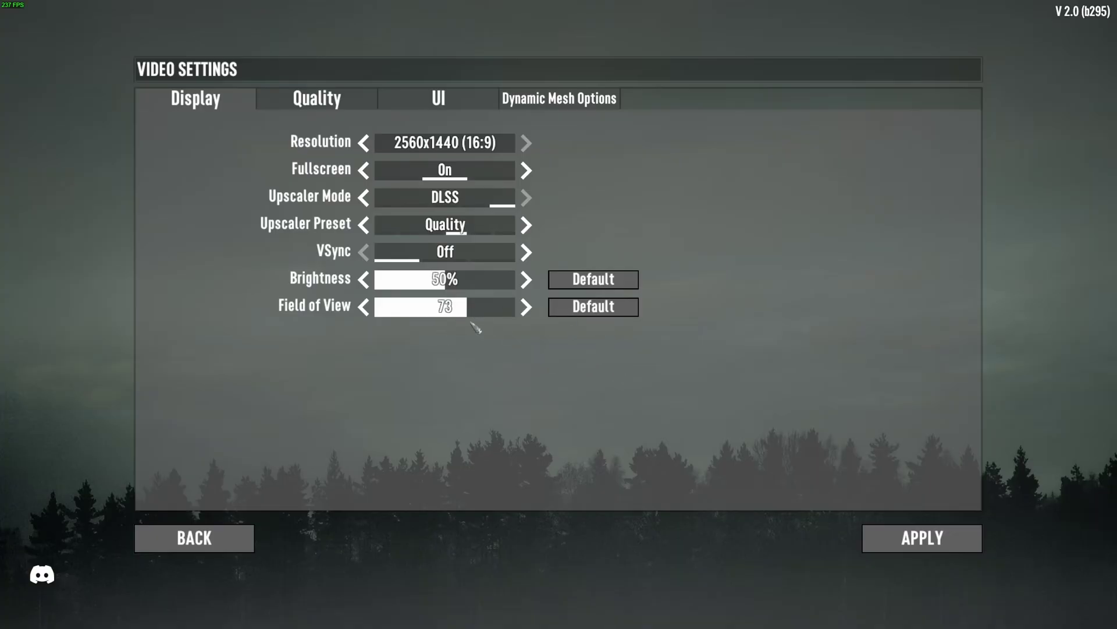
Set AA Sharpening to 21% in the video quality settings.
click(317, 98)
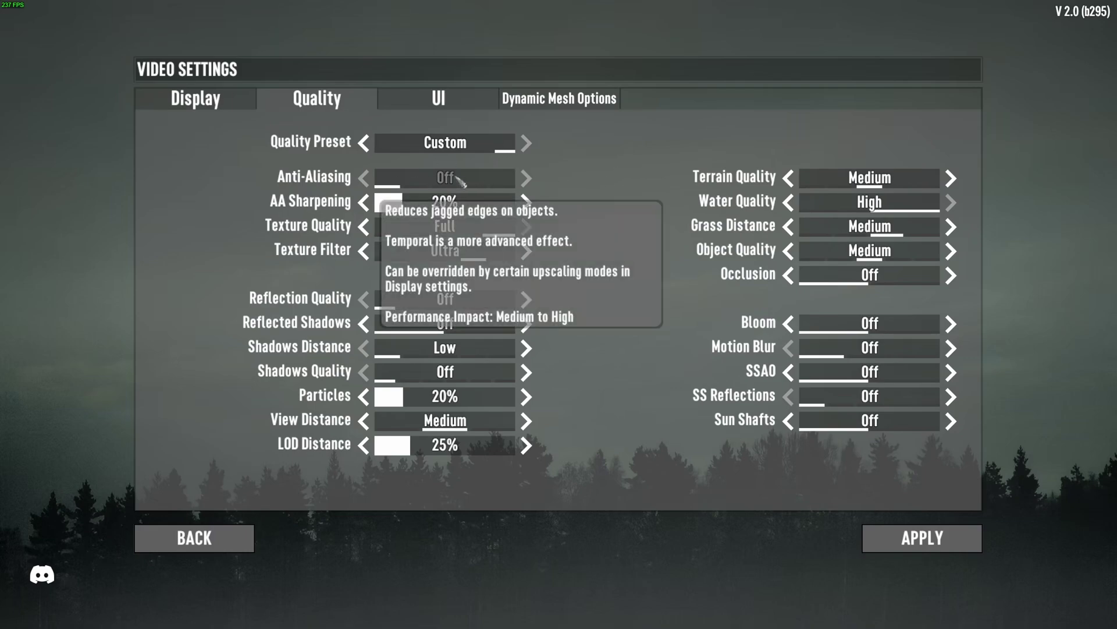
click(238, 100)
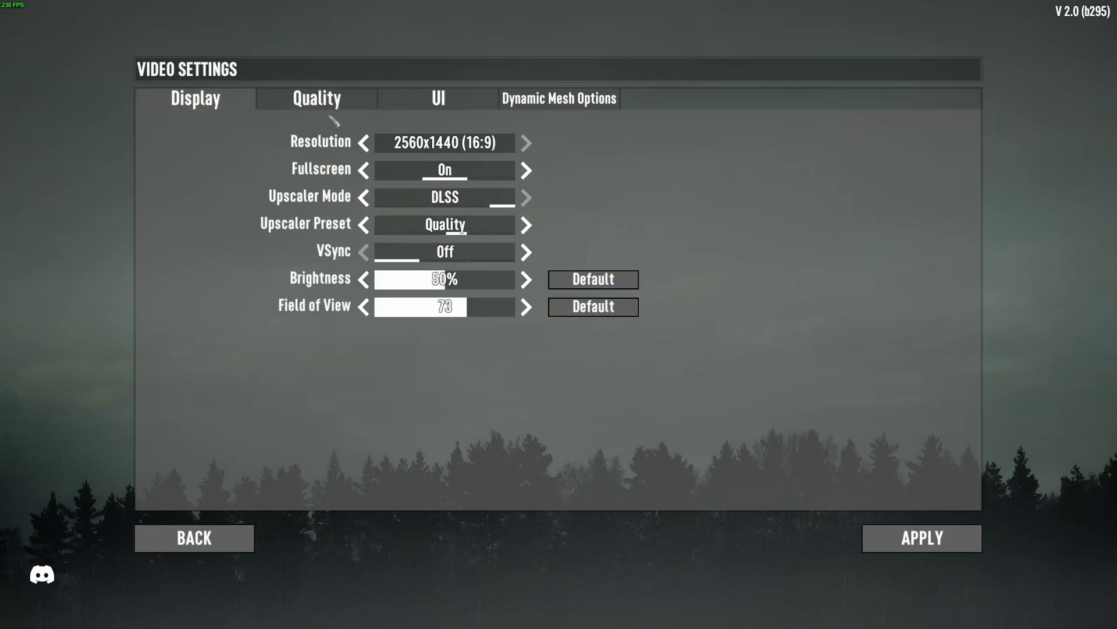
click(329, 103)
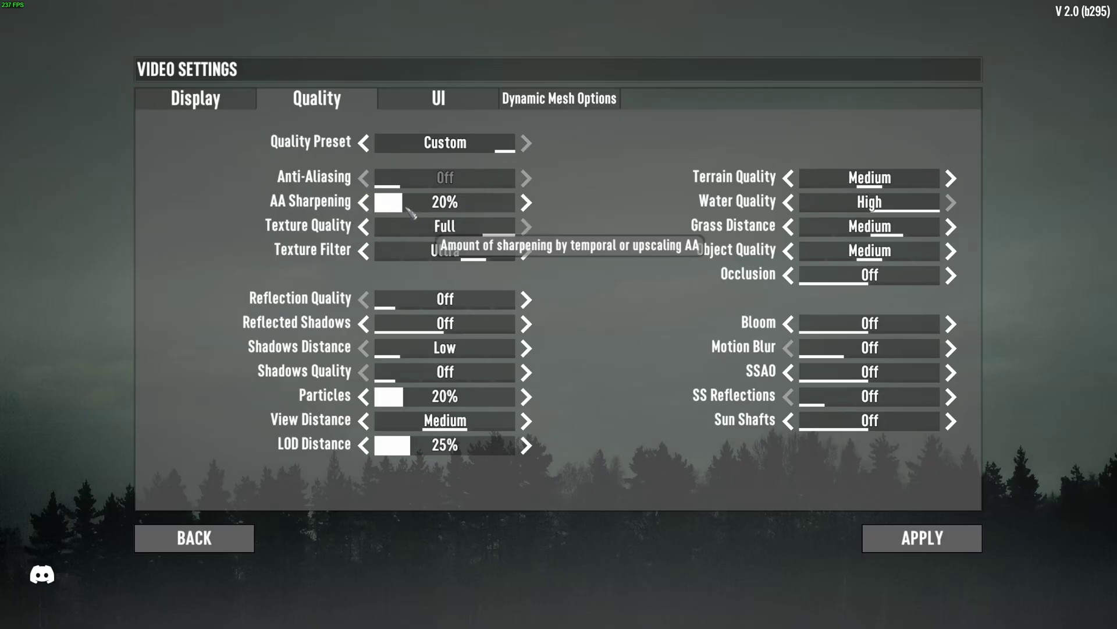
mouse_move(411, 214)
mouse_down()
mouse_move(494, 216)
mouse_move(408, 205)
mouse_up()
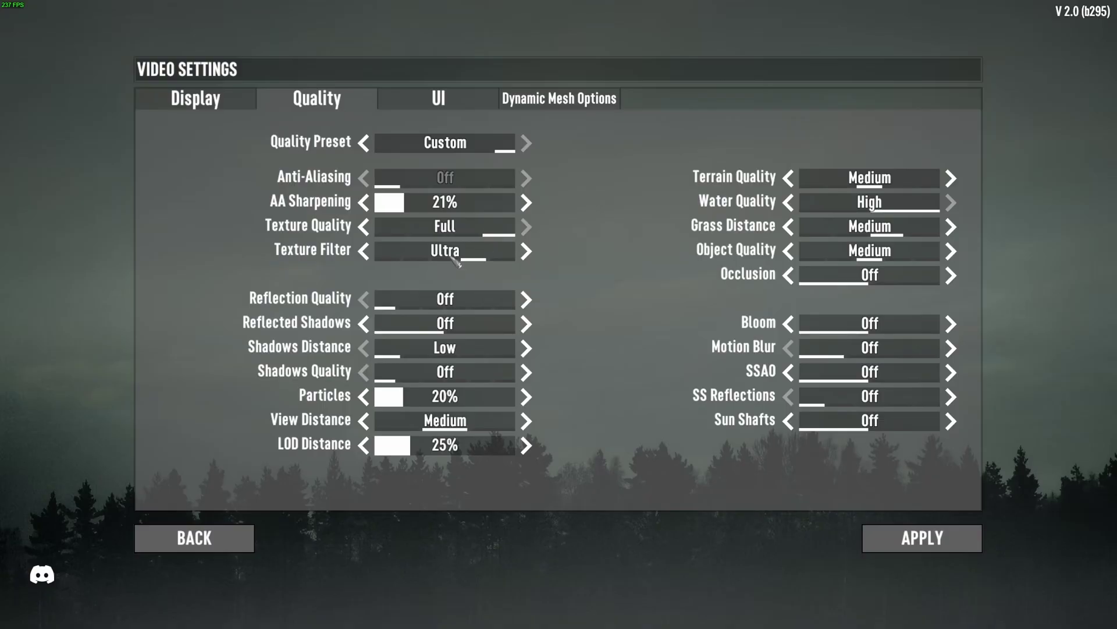
Lower Texture Quality to Eighth and Texture Filter to Low to try their ranges, and restore them to Full and Ultra.
click(363, 226)
click(364, 251)
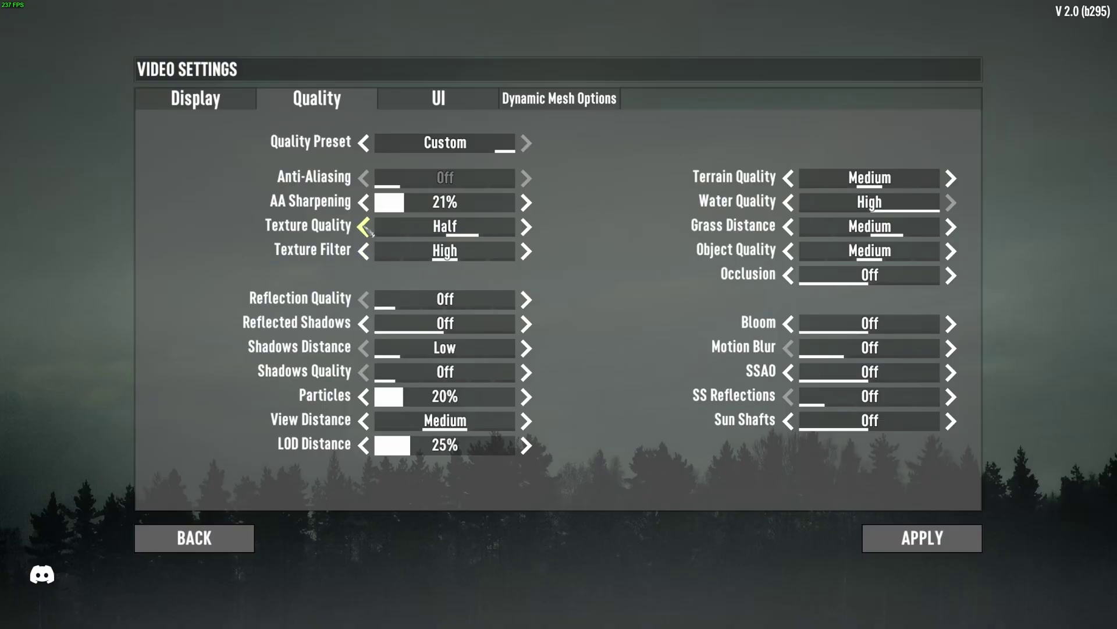
click(363, 226)
click(364, 251)
click(363, 226)
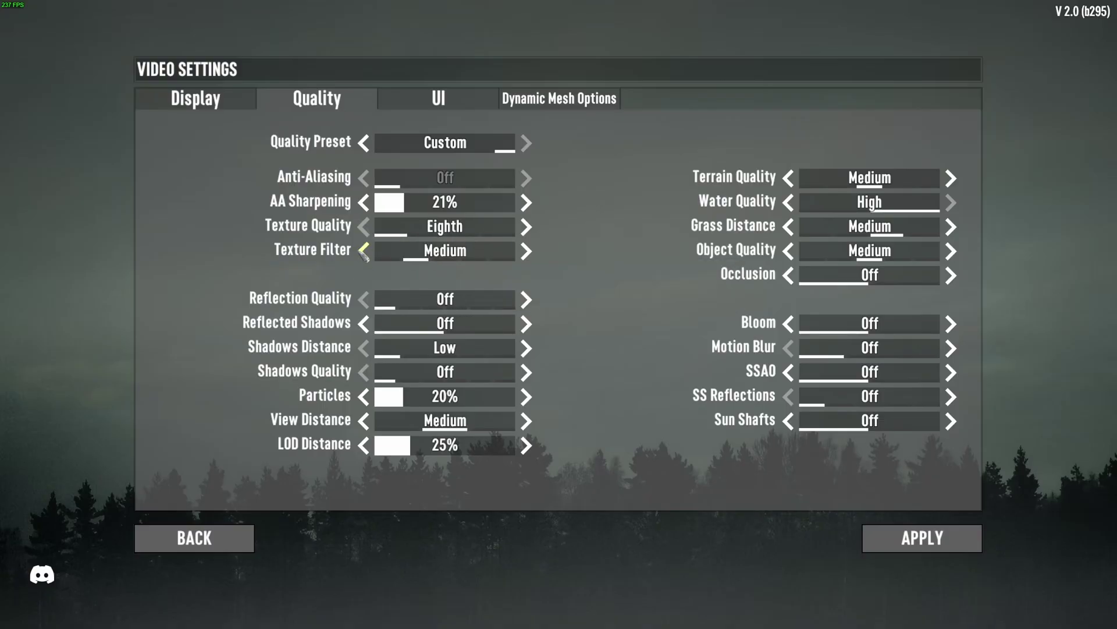
click(364, 251)
click(526, 226)
click(527, 227)
click(526, 226)
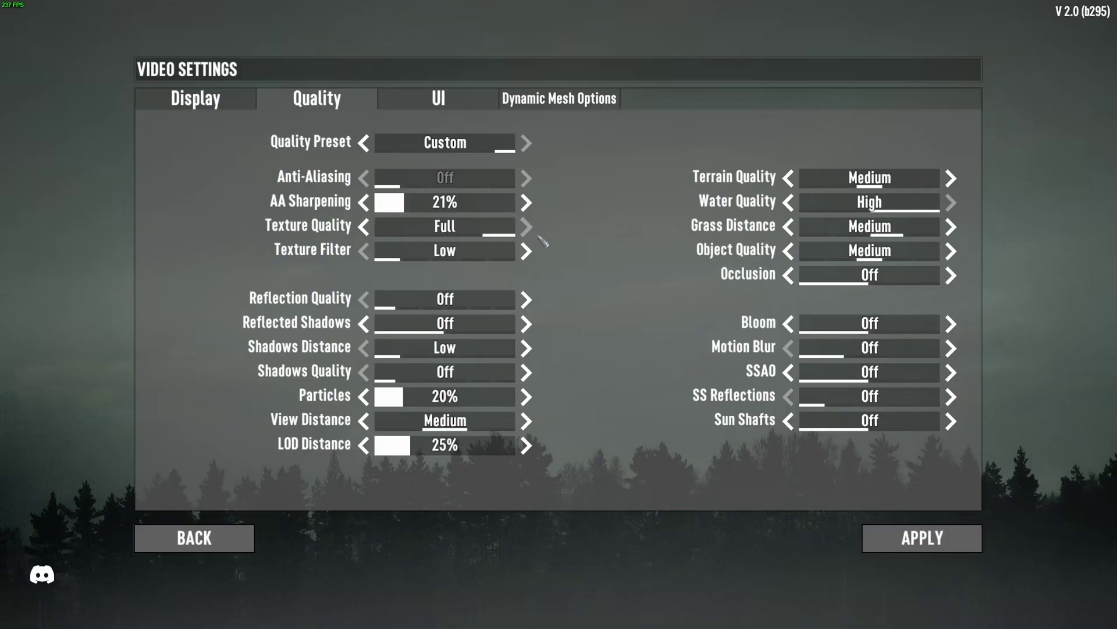
click(526, 251)
click(526, 250)
click(526, 250)
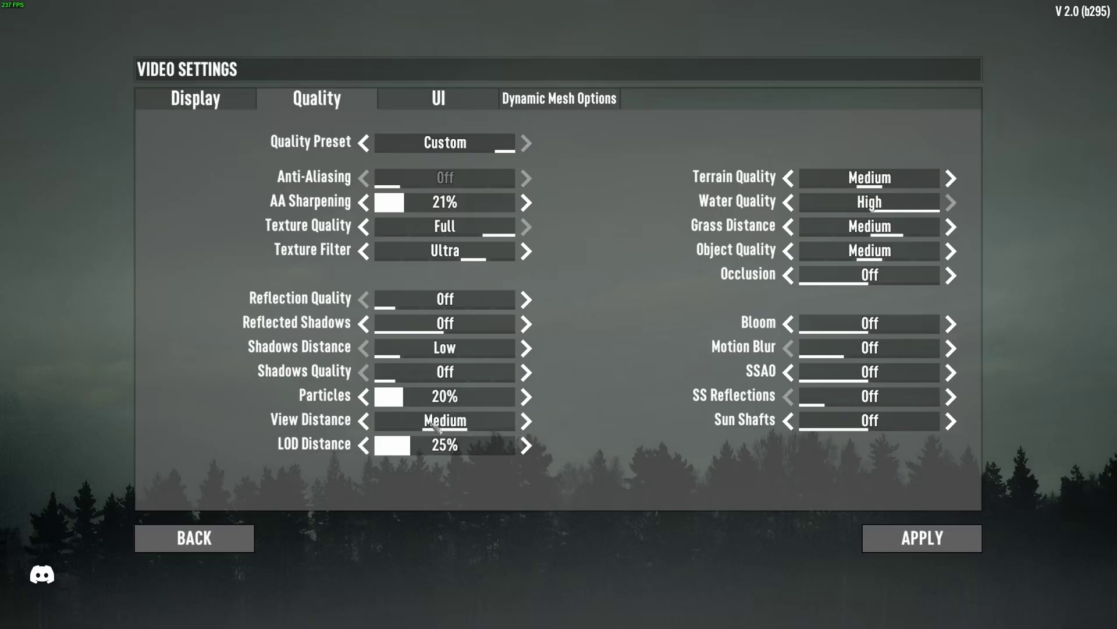
Try View Distance at Low and Terrain Quality at Ultra and Lowest, and restore both settings to Medium.
click(364, 421)
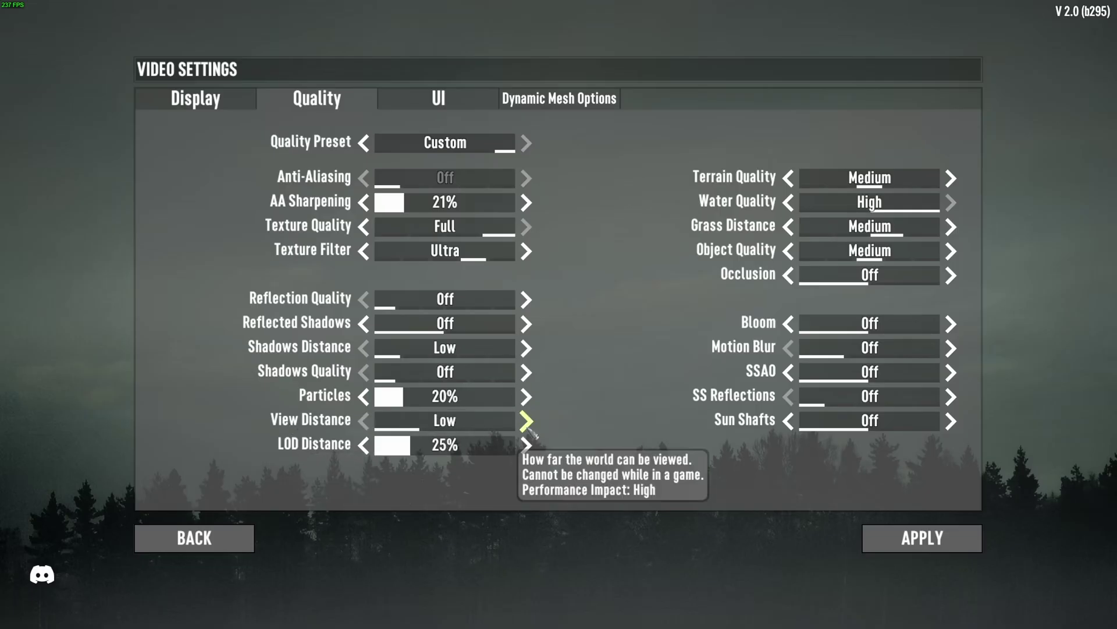
click(530, 423)
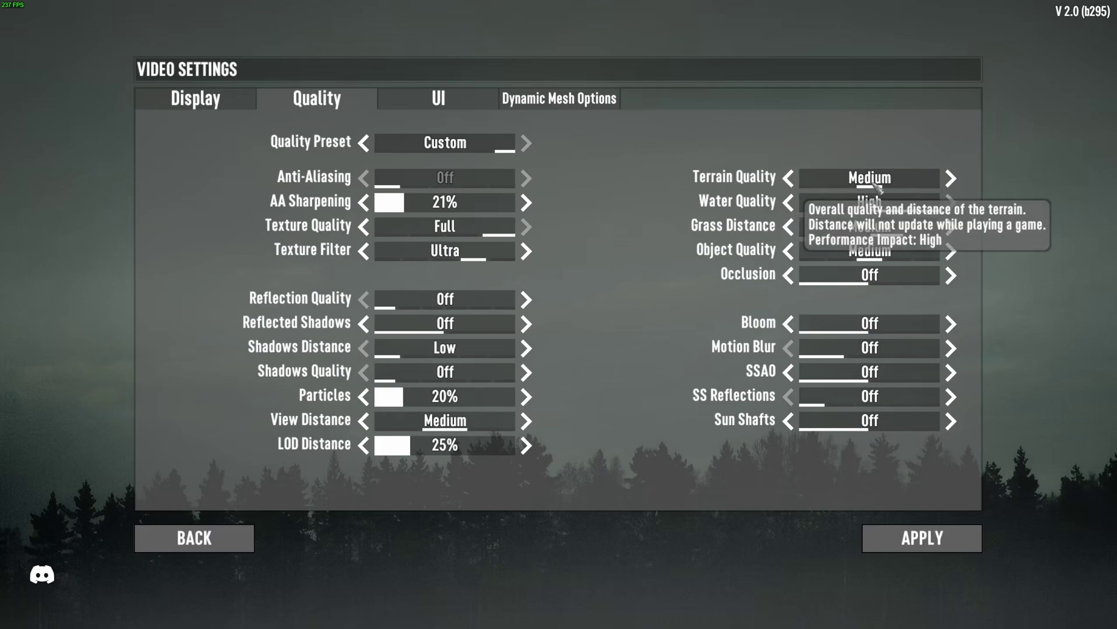
click(952, 180)
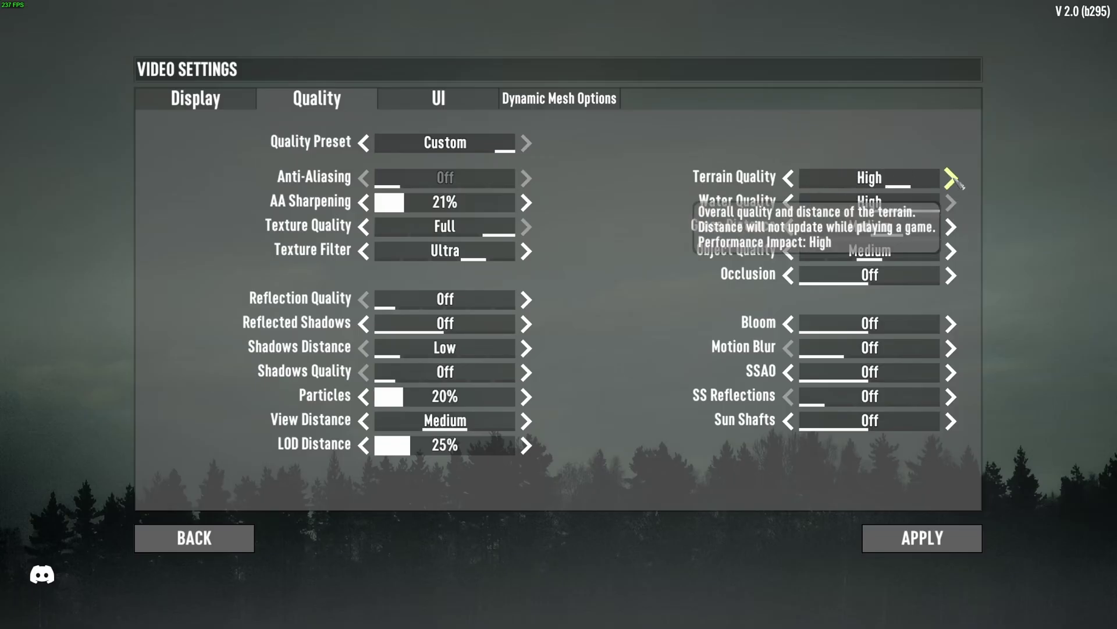
click(953, 180)
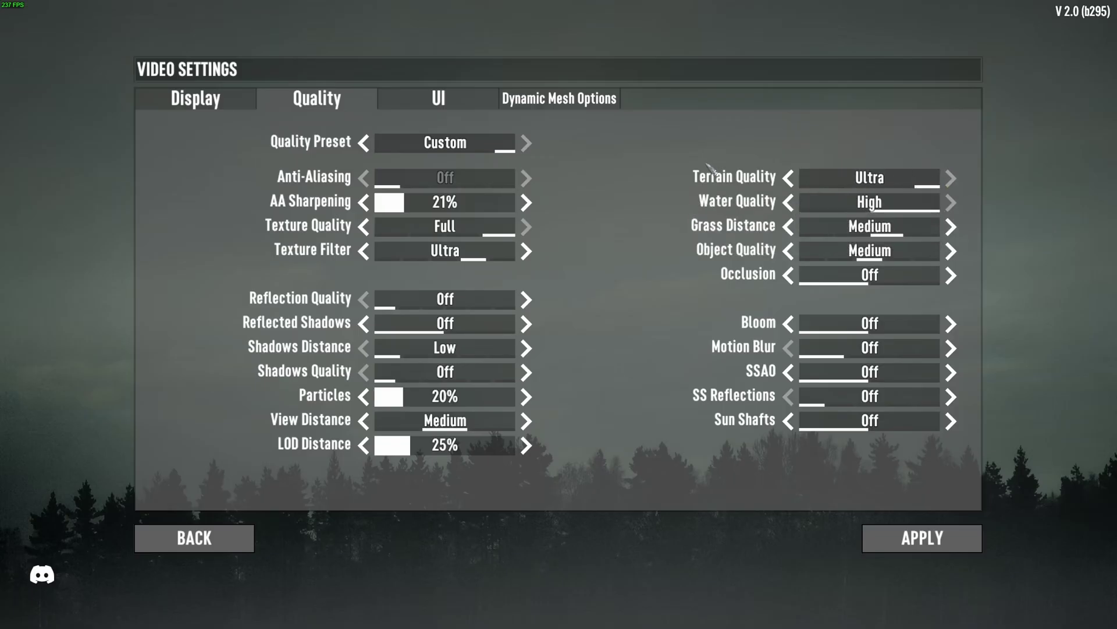
click(789, 178)
click(789, 178)
click(790, 178)
click(790, 178)
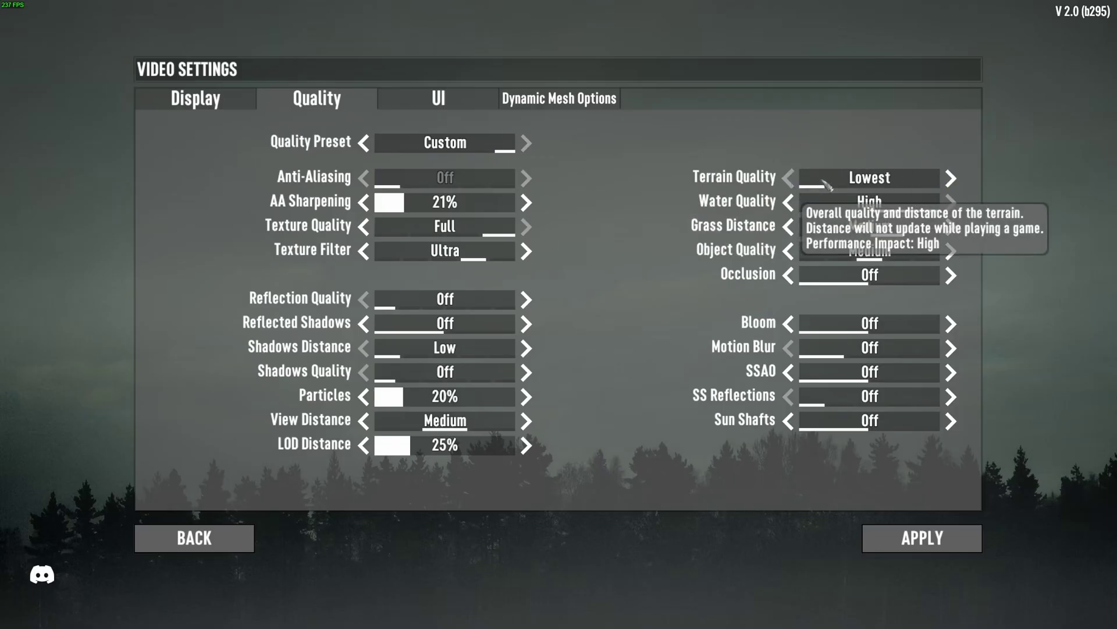
click(952, 179)
click(951, 179)
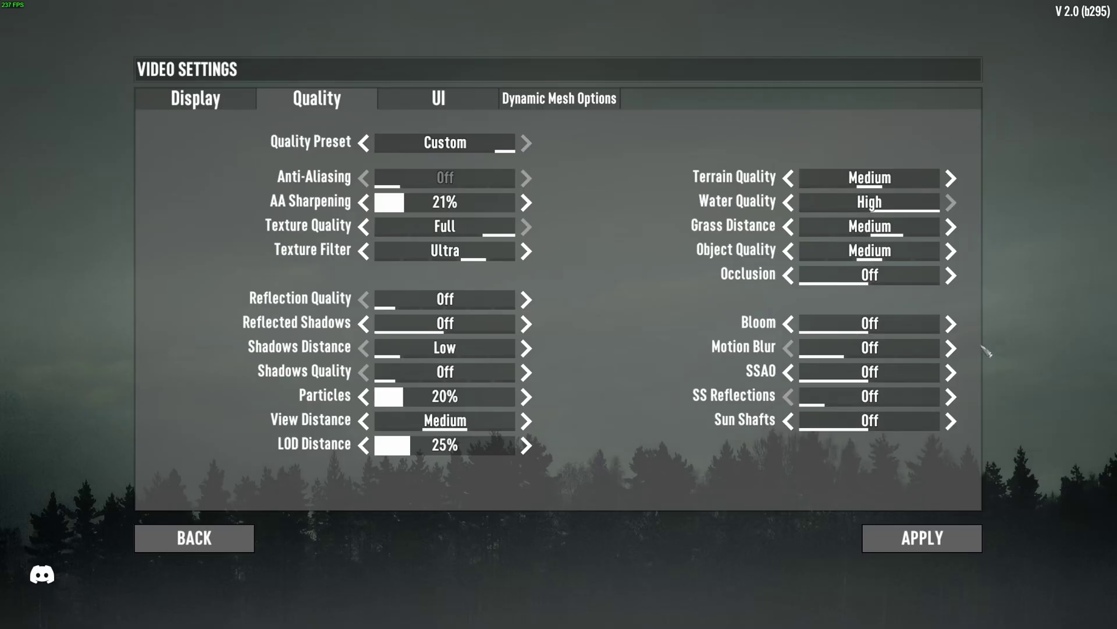
Show the Dynamic Mesh Options and read the description of the Dynamic Mesh Enabled setting.
click(565, 108)
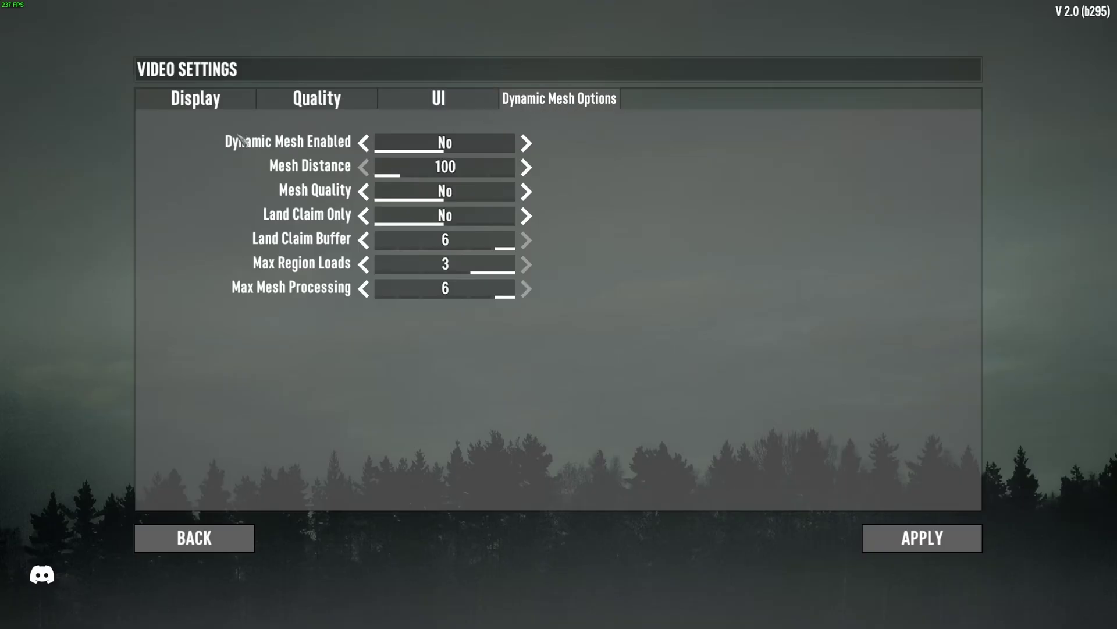
mouse_move(248, 146)
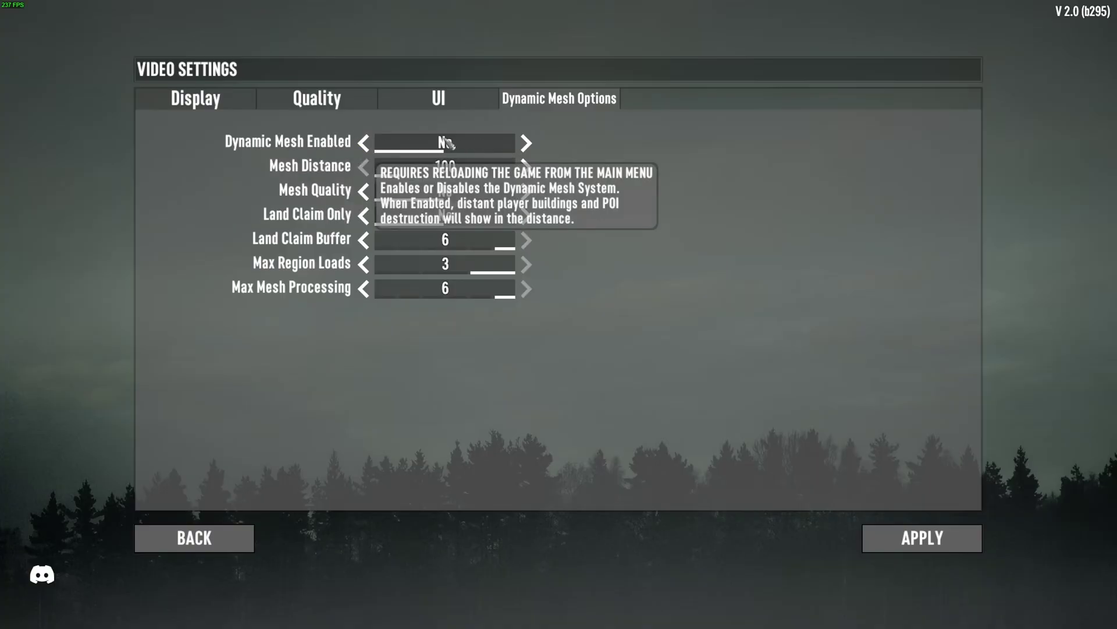